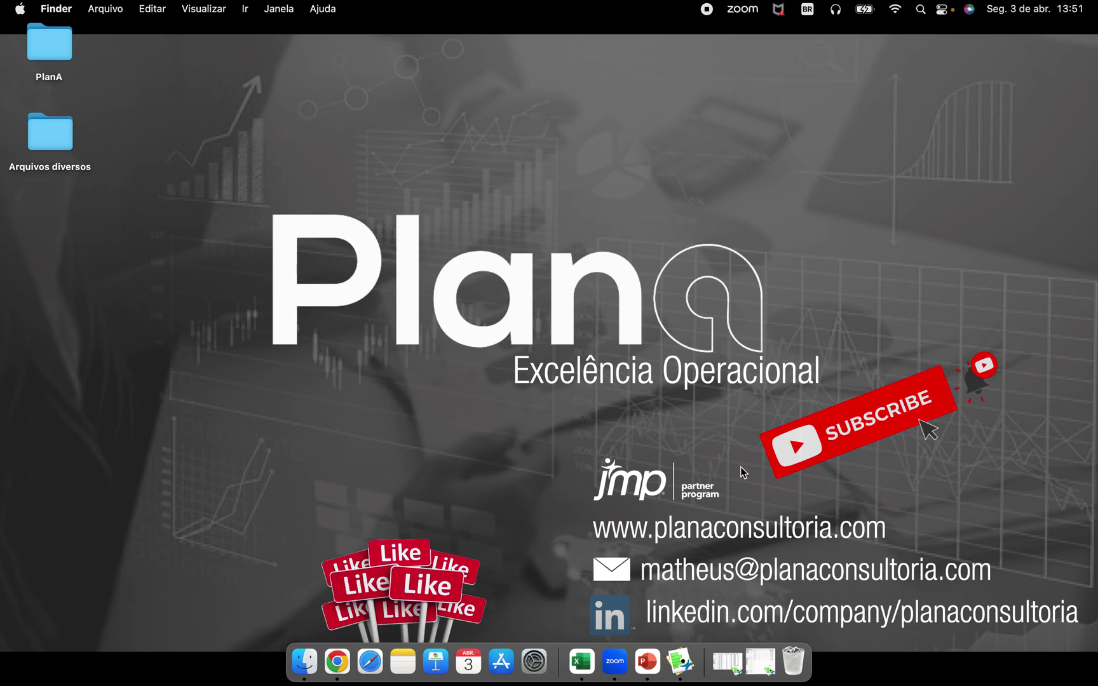
Restore the minimized 'Regression Table in English' data table from the Dock.
click(727, 666)
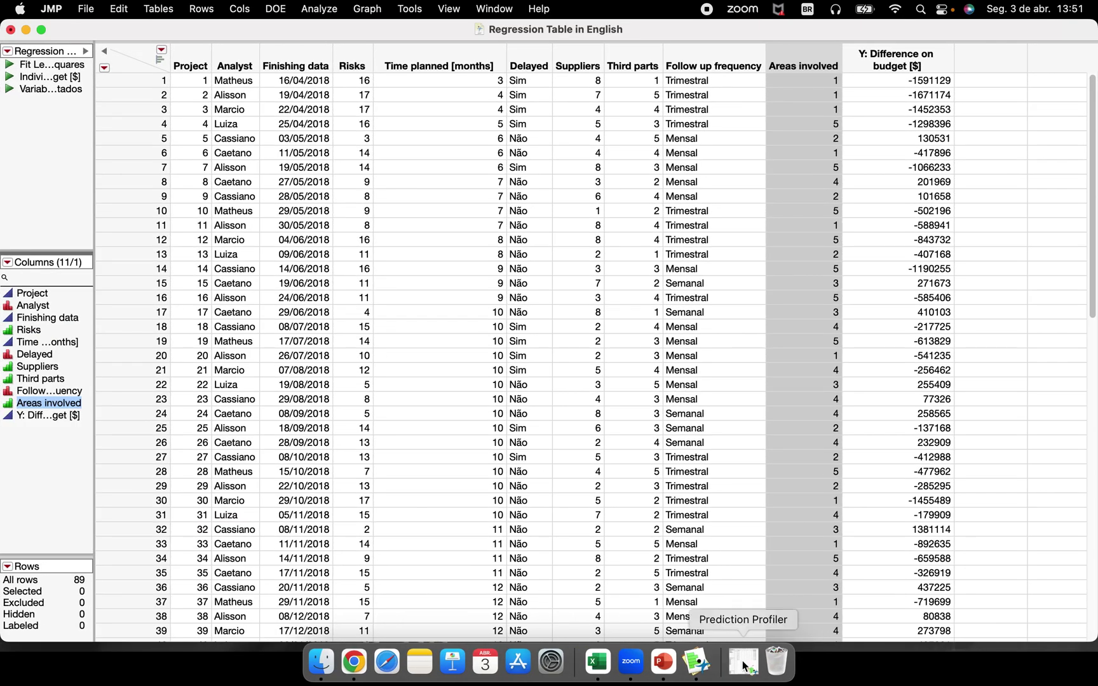
Restore the minimized 'Prediction Profiler' design table with factors A–H and responses Y1, Y2.
click(743, 664)
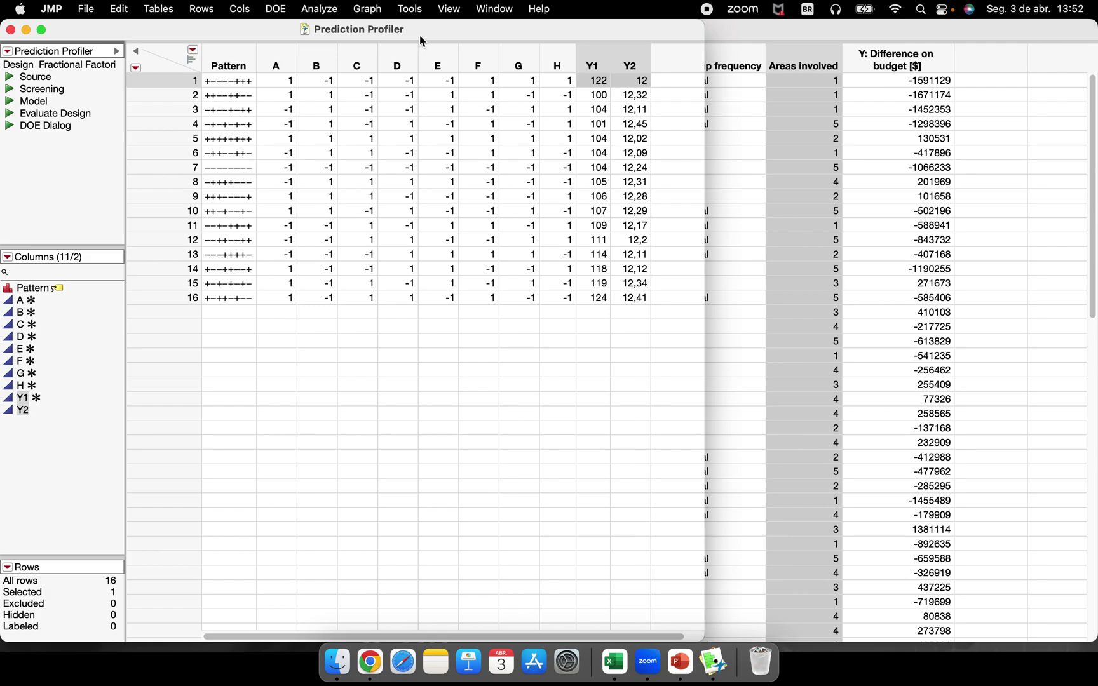
Move the Prediction Profiler window aside, check the regression table, then maximize the Prediction Profiler table.
drag(421, 41, 465, 57)
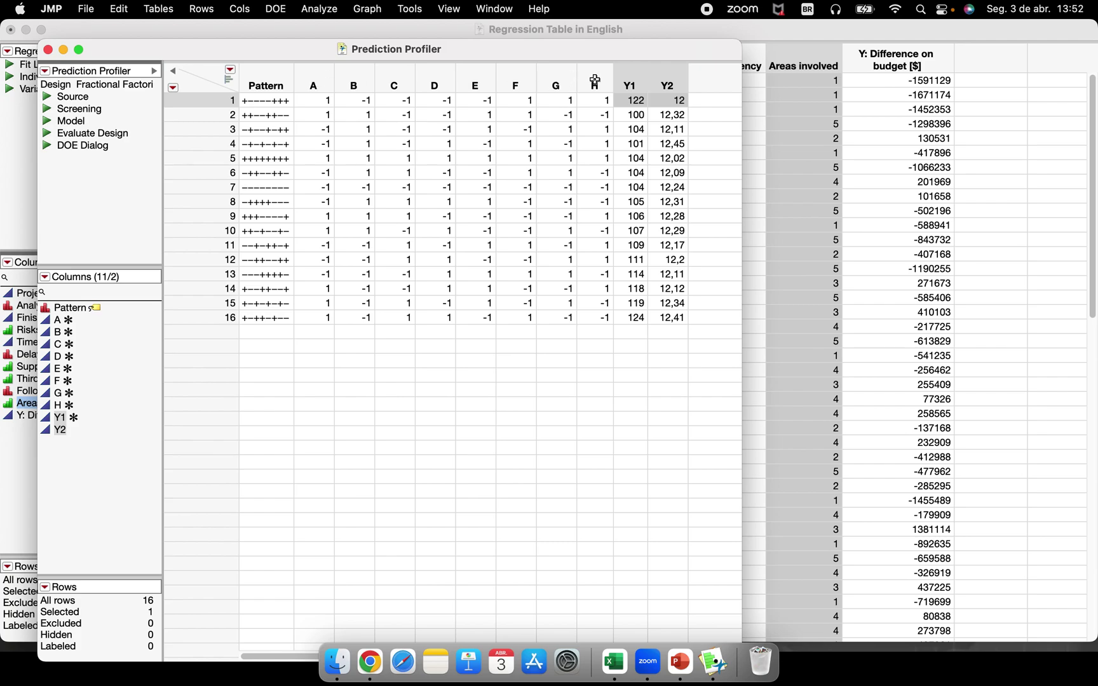
click(829, 129)
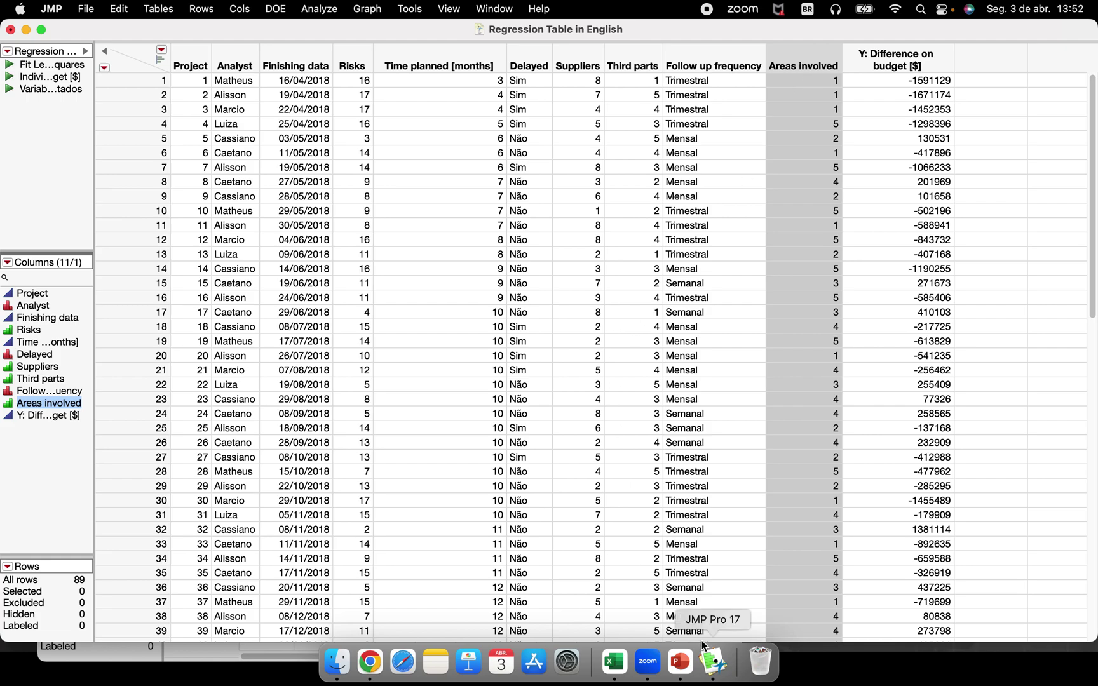
click(239, 659)
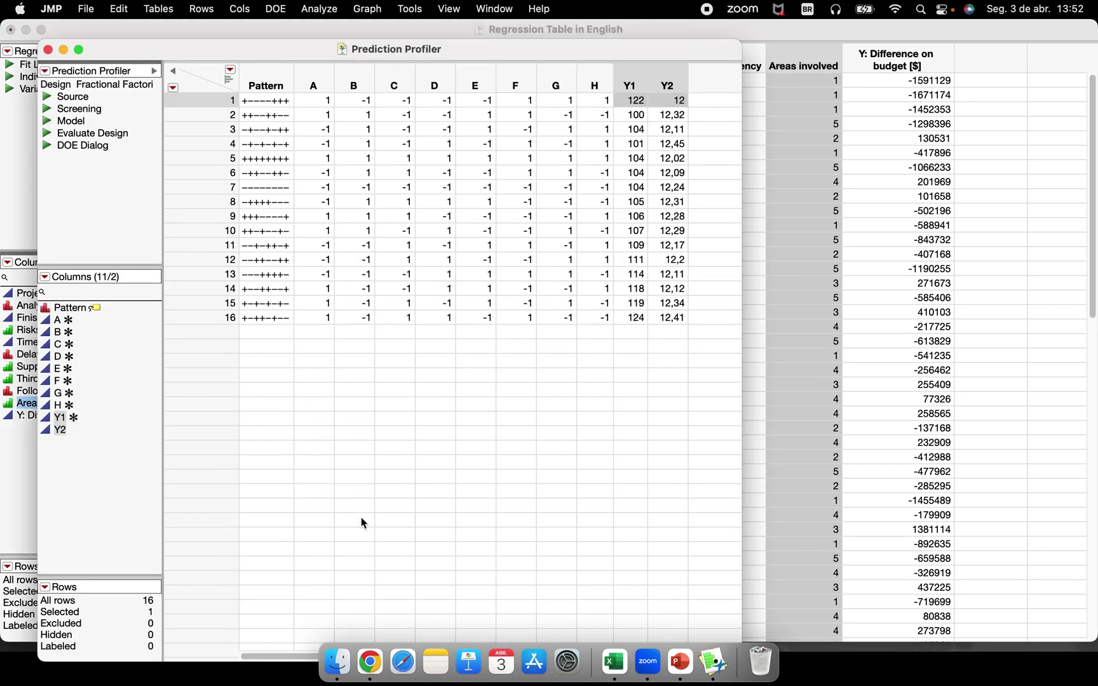
click(79, 50)
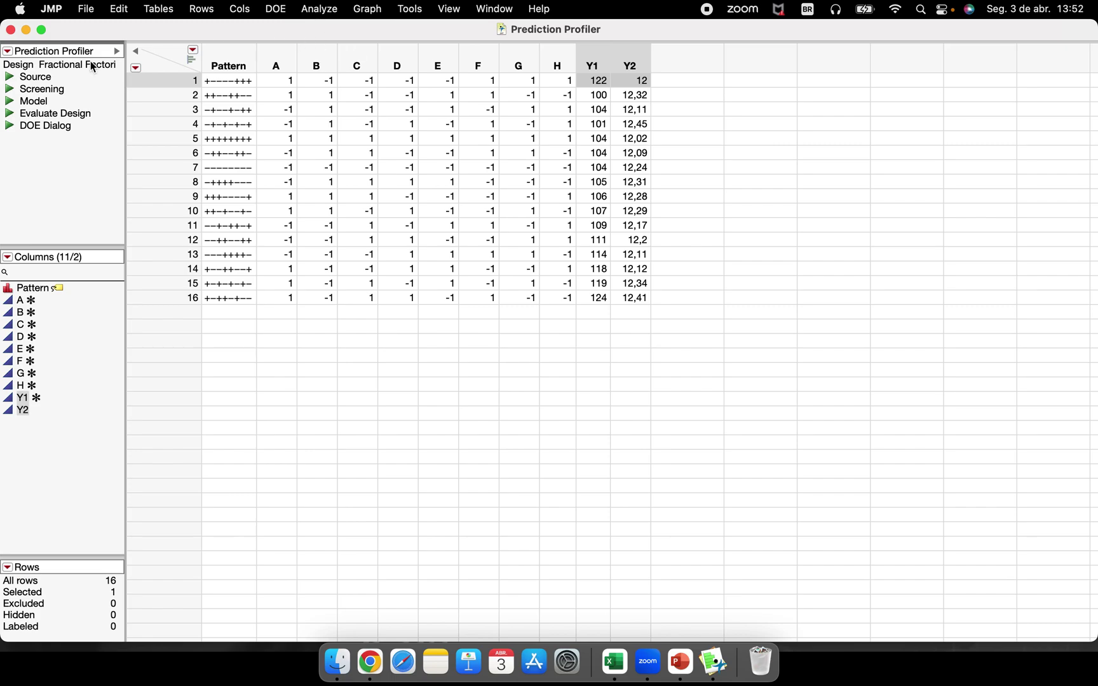
Run the Model script with Y1 and Y2 as responses on factors A–H, then maximize the report.
click(10, 101)
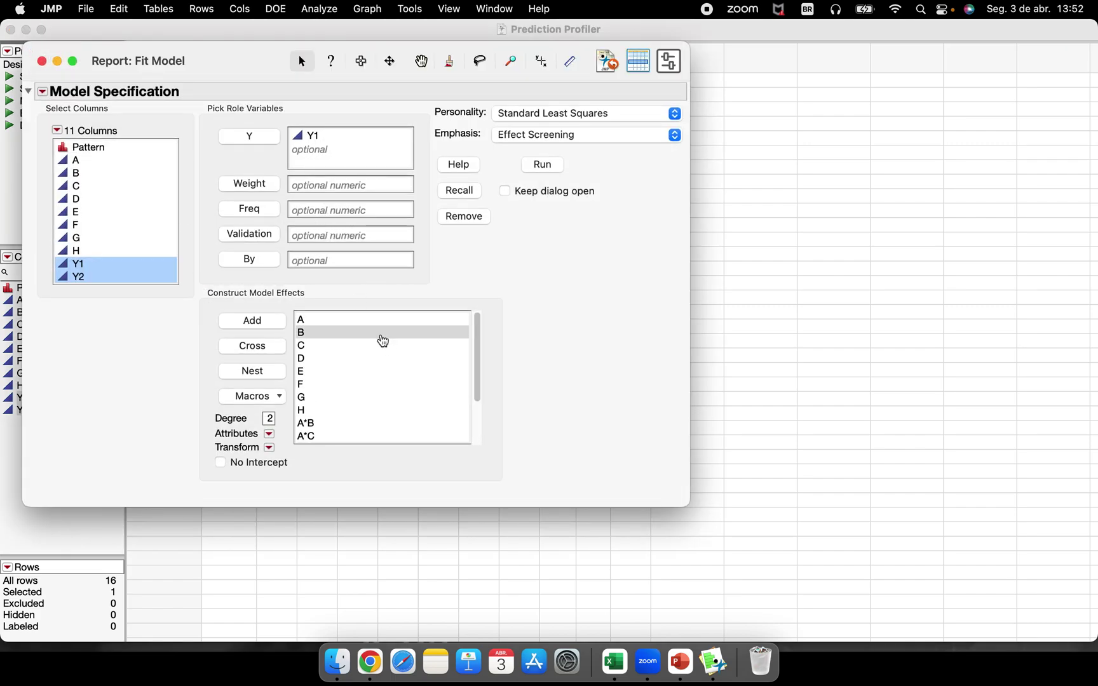
click(257, 143)
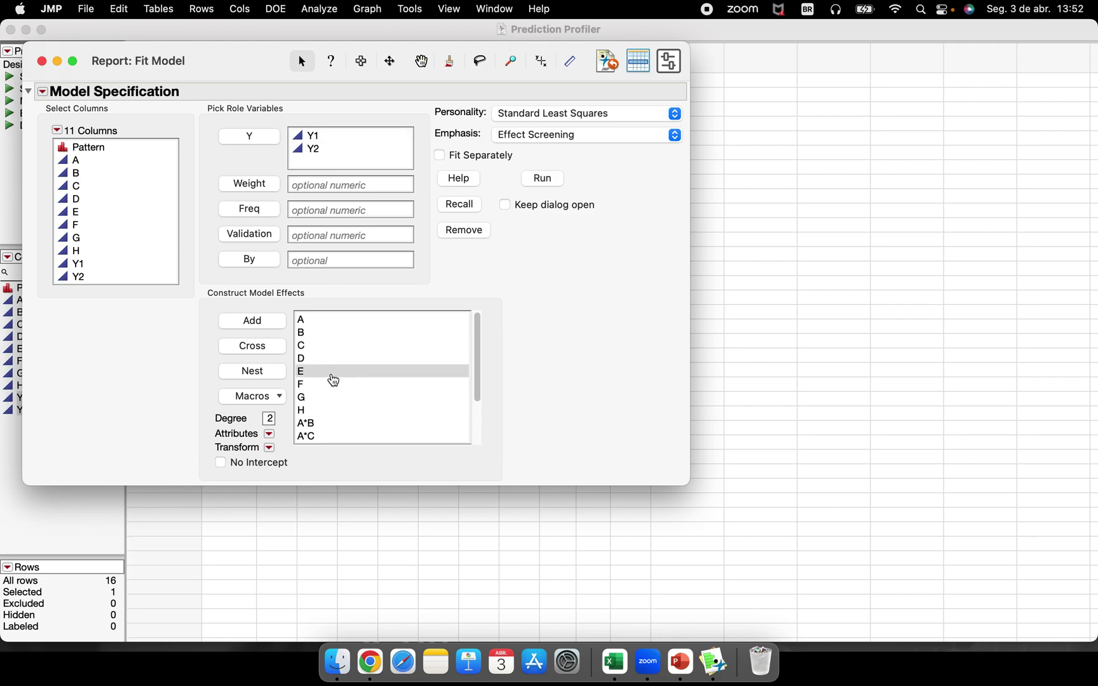
scroll(333, 380, down, 3)
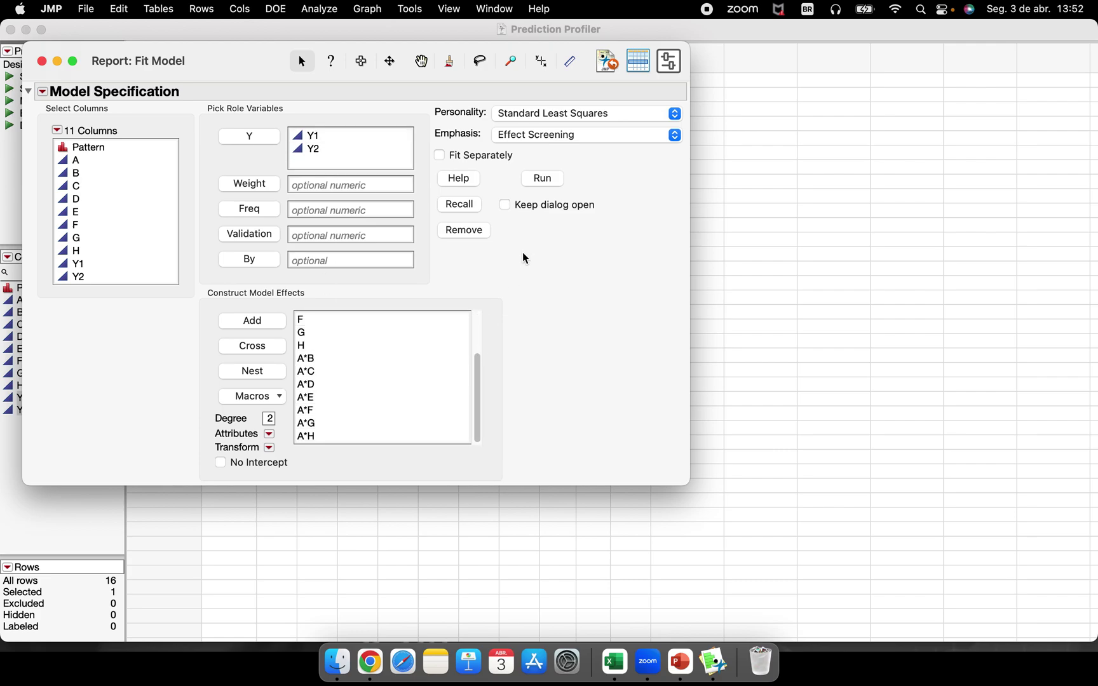
click(542, 178)
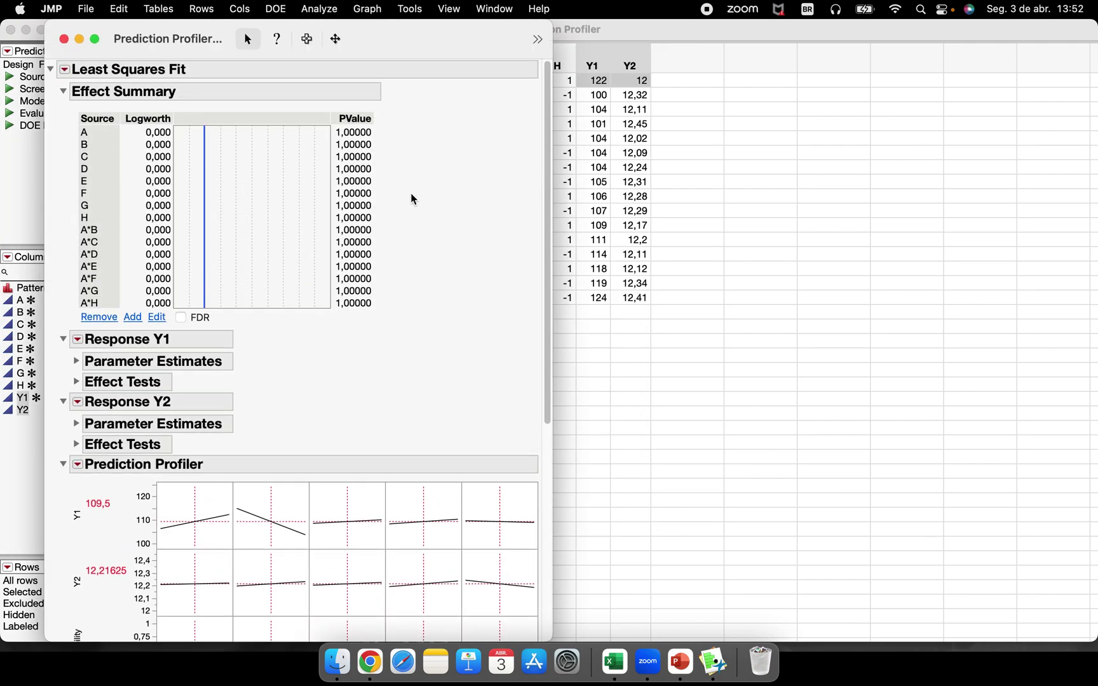
click(63, 91)
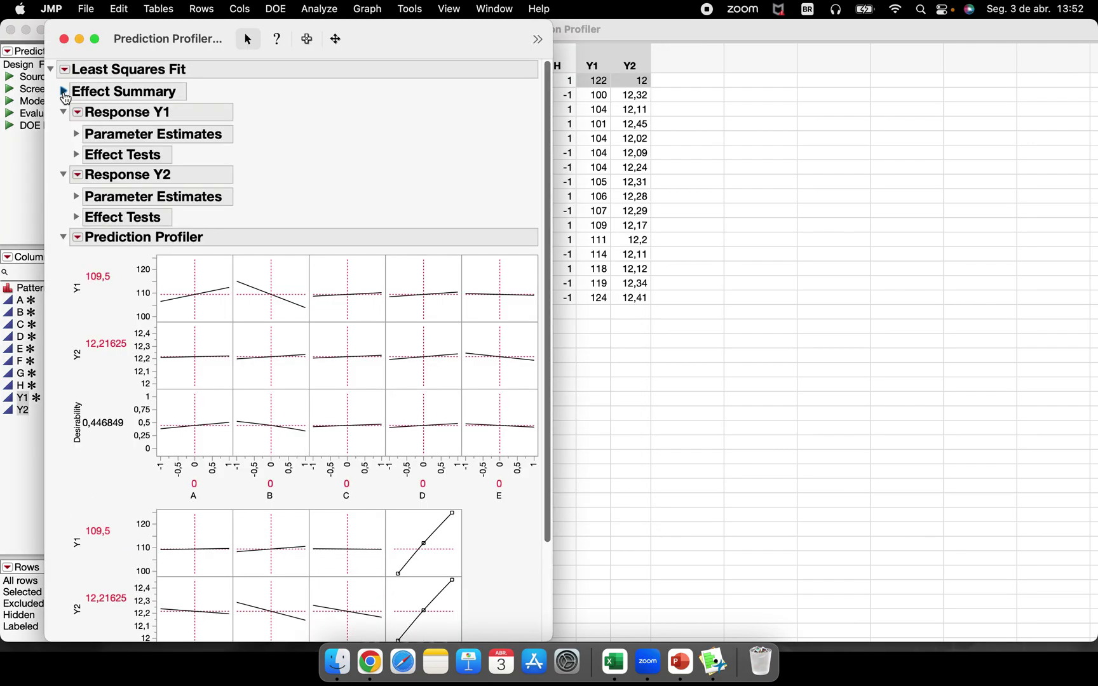
click(94, 39)
scroll(390, 340, down, 3)
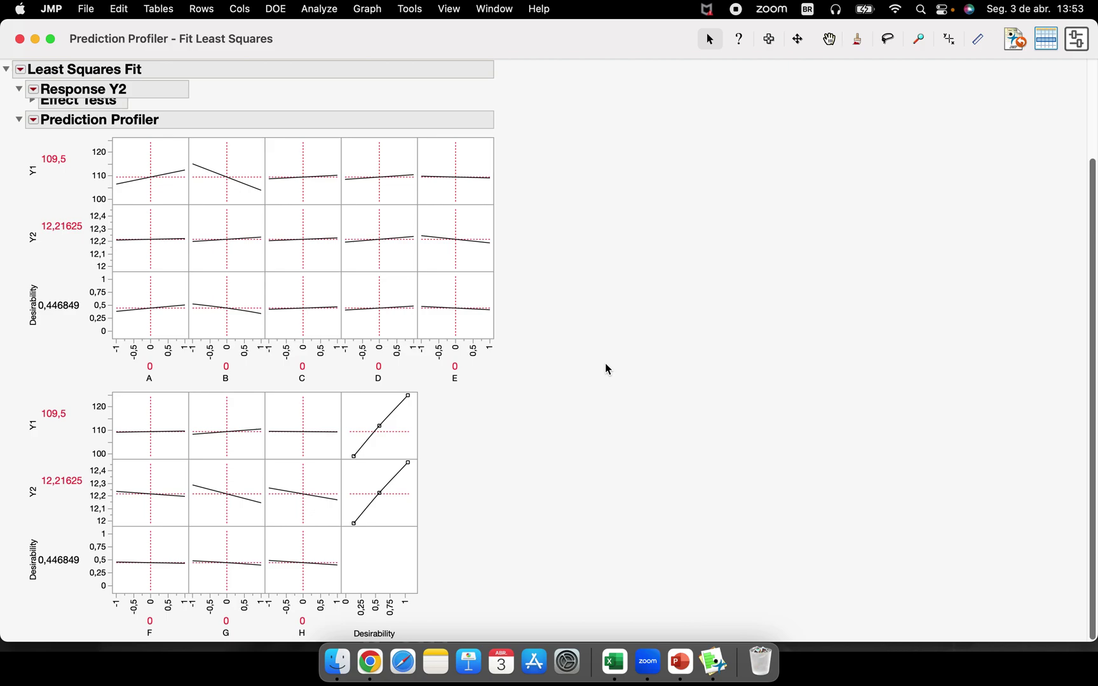
mouse_move(172, 114)
mouse_down()
mouse_move(22, 113)
mouse_move(125, 136)
mouse_move(167, 108)
mouse_move(164, 121)
mouse_up()
mouse_move(92, 370)
mouse_down()
mouse_move(120, 382)
mouse_move(459, 391)
mouse_move(471, 365)
mouse_move(107, 367)
mouse_up()
mouse_move(78, 615)
mouse_down()
mouse_move(282, 608)
mouse_move(314, 627)
mouse_move(299, 637)
mouse_move(145, 640)
mouse_move(107, 637)
mouse_move(118, 608)
mouse_up()
mouse_move(434, 617)
mouse_down()
mouse_move(421, 397)
mouse_move(358, 390)
mouse_move(335, 608)
mouse_move(380, 656)
mouse_move(459, 569)
mouse_up()
Uncheck Desirability Functions under the profiler's Optimization and Desirability menu.
click(33, 121)
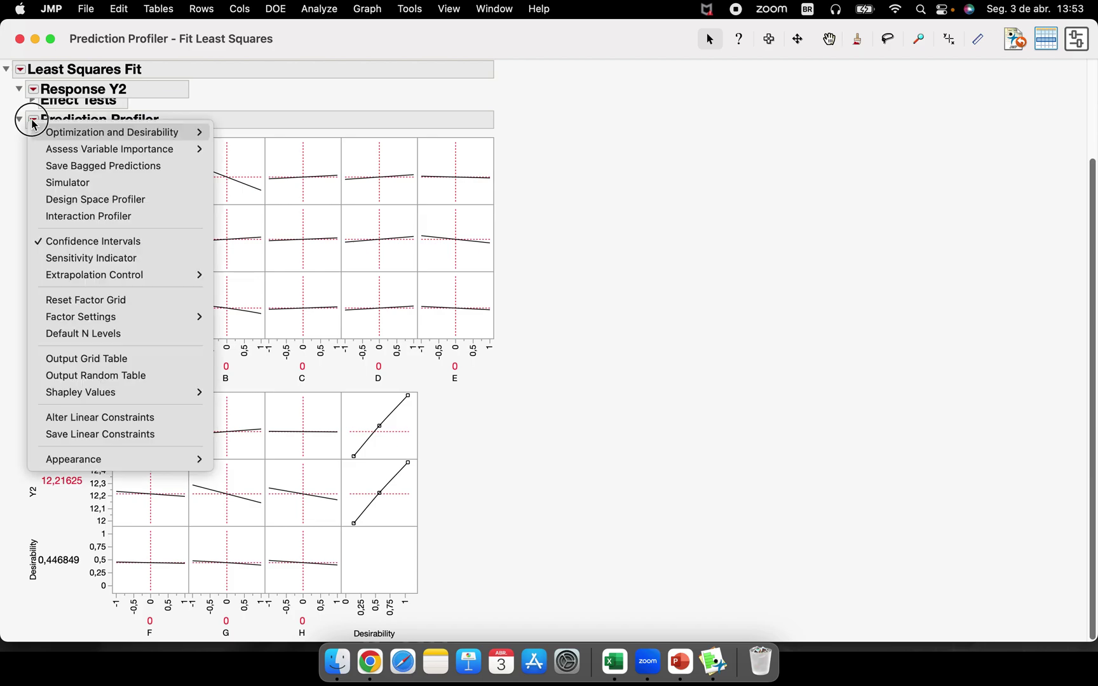
mouse_move(87, 135)
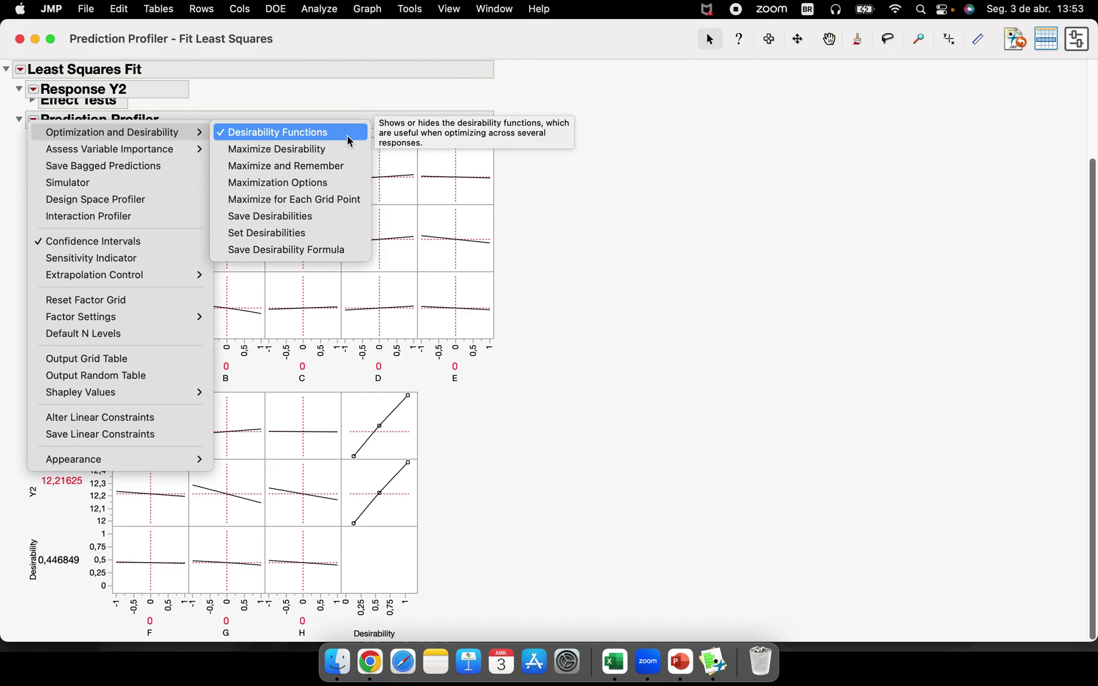
click(259, 133)
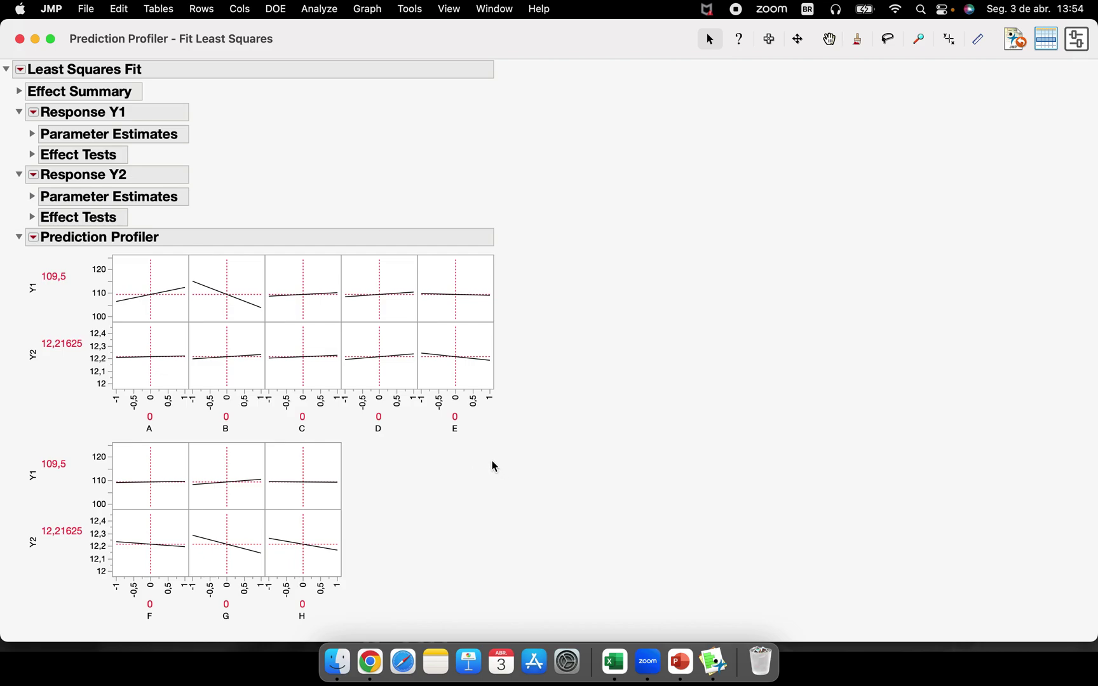
Arrange the profiler plots in rows with 8 plots across so factors A–H share one row.
mouse_move(366, 468)
mouse_down()
mouse_move(374, 442)
mouse_move(192, 423)
mouse_move(37, 467)
mouse_move(150, 623)
mouse_move(371, 529)
mouse_move(370, 429)
mouse_move(371, 523)
mouse_move(427, 536)
mouse_move(563, 423)
mouse_move(572, 355)
mouse_move(552, 366)
mouse_move(574, 341)
mouse_move(554, 375)
mouse_move(542, 371)
mouse_move(533, 266)
mouse_move(493, 262)
mouse_move(662, 259)
mouse_move(724, 307)
mouse_move(716, 382)
mouse_move(468, 388)
mouse_up()
key(Escape)
click(33, 237)
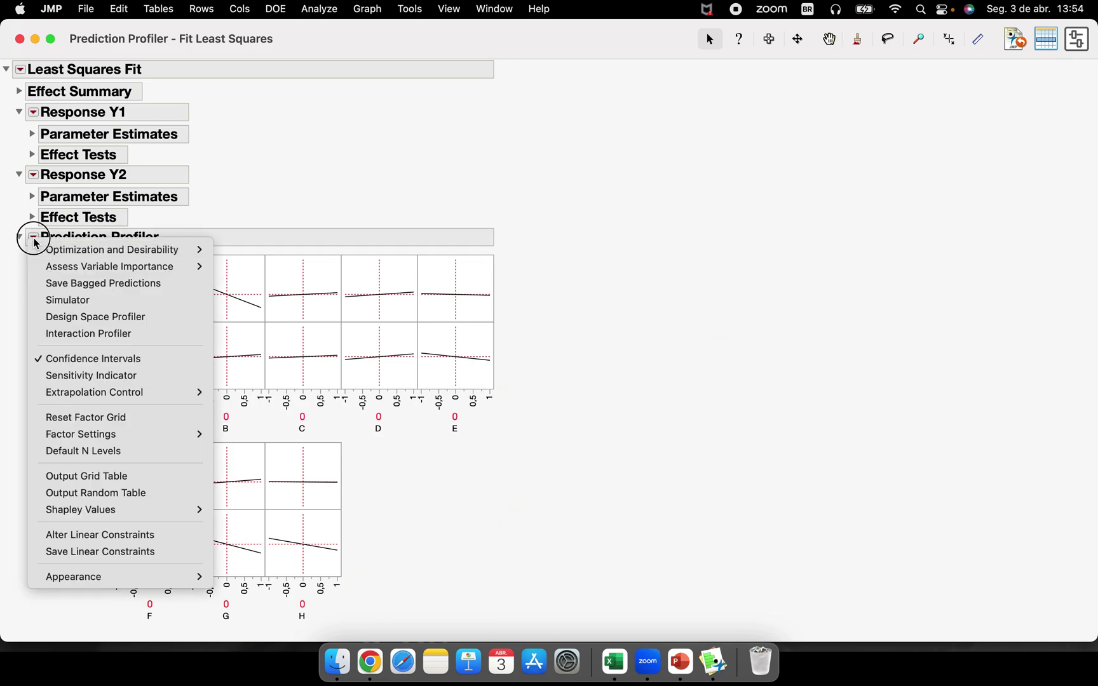
mouse_move(157, 582)
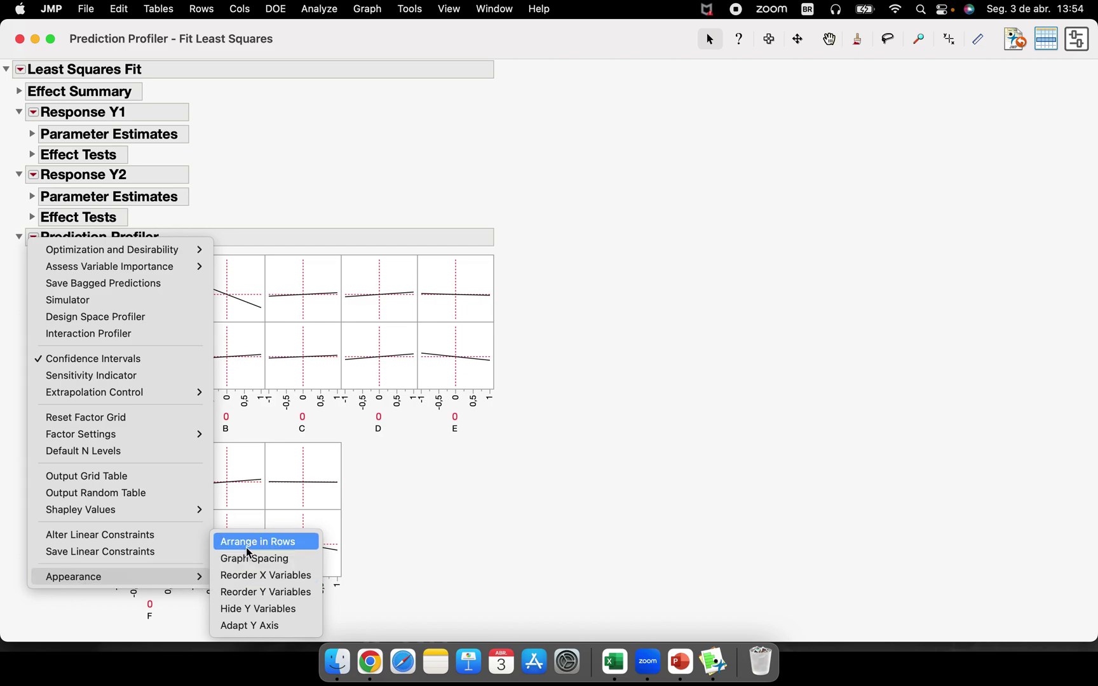
click(307, 543)
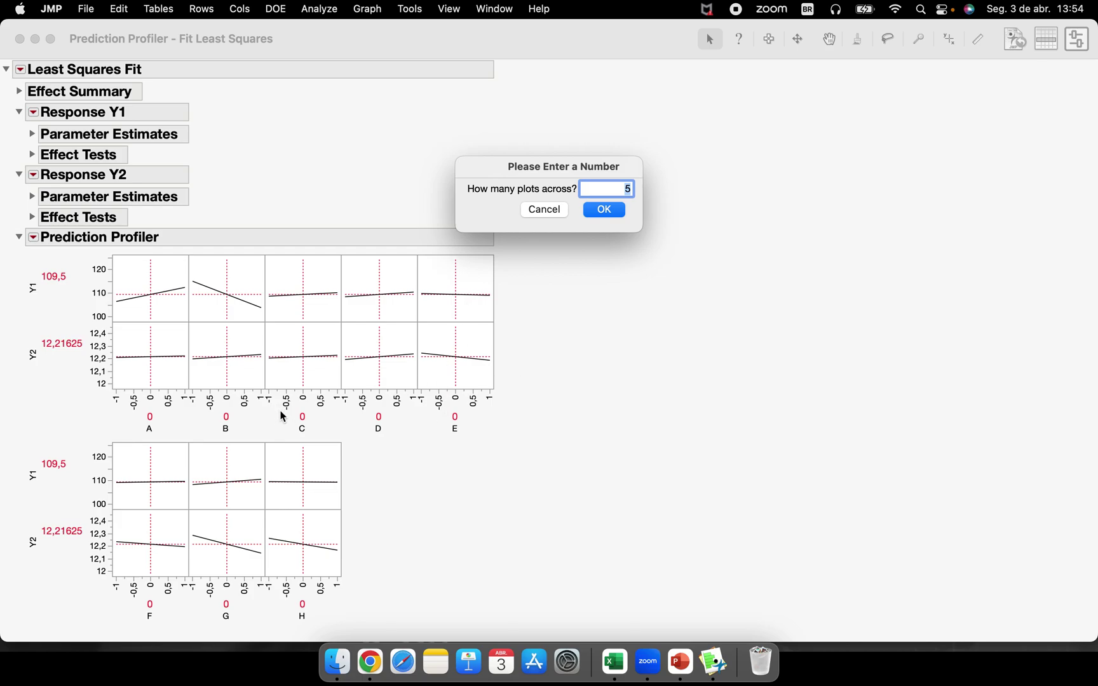
text(8)
click(604, 209)
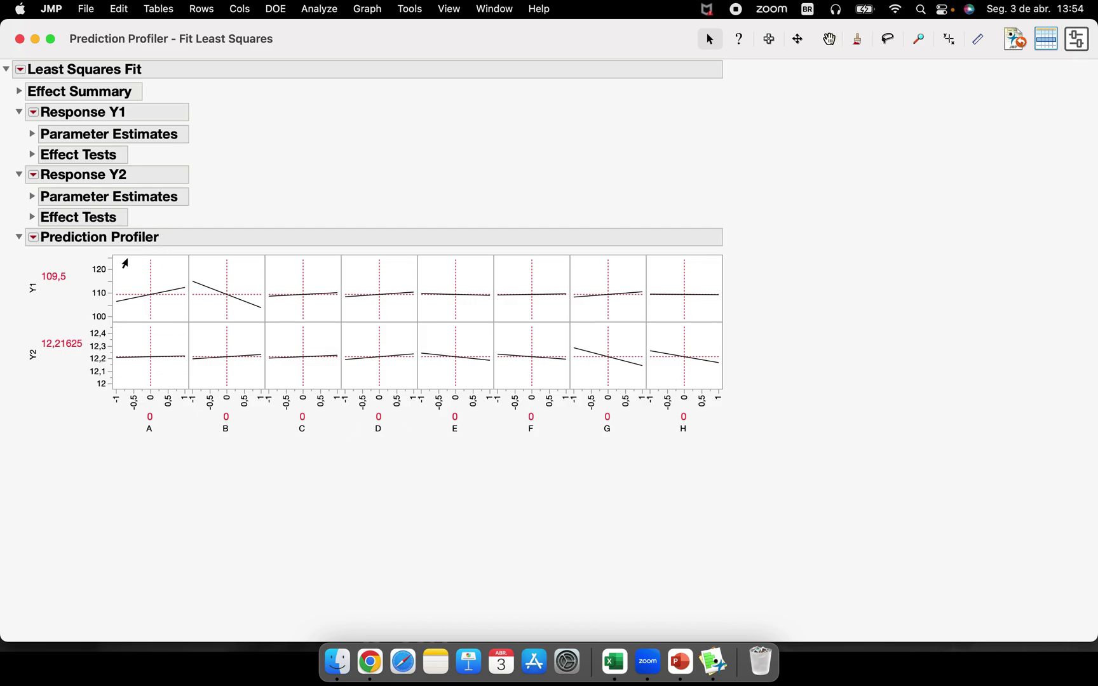
mouse_move(5, 272)
mouse_down()
mouse_move(318, 245)
mouse_move(638, 318)
mouse_up()
click(33, 237)
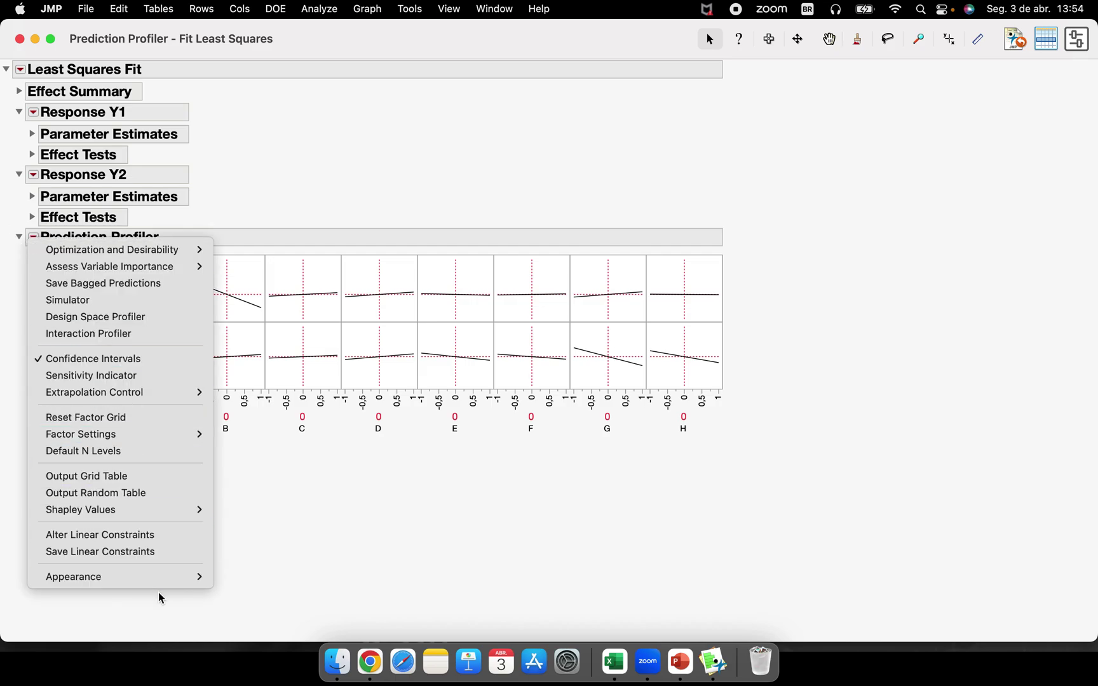
mouse_move(169, 580)
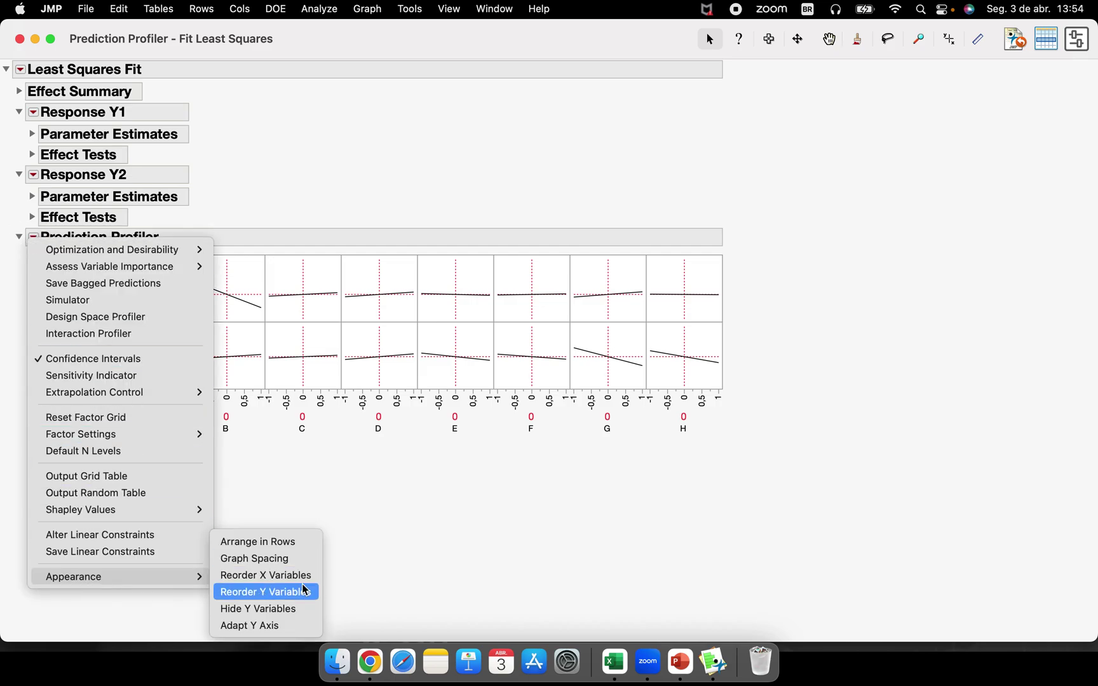
click(283, 575)
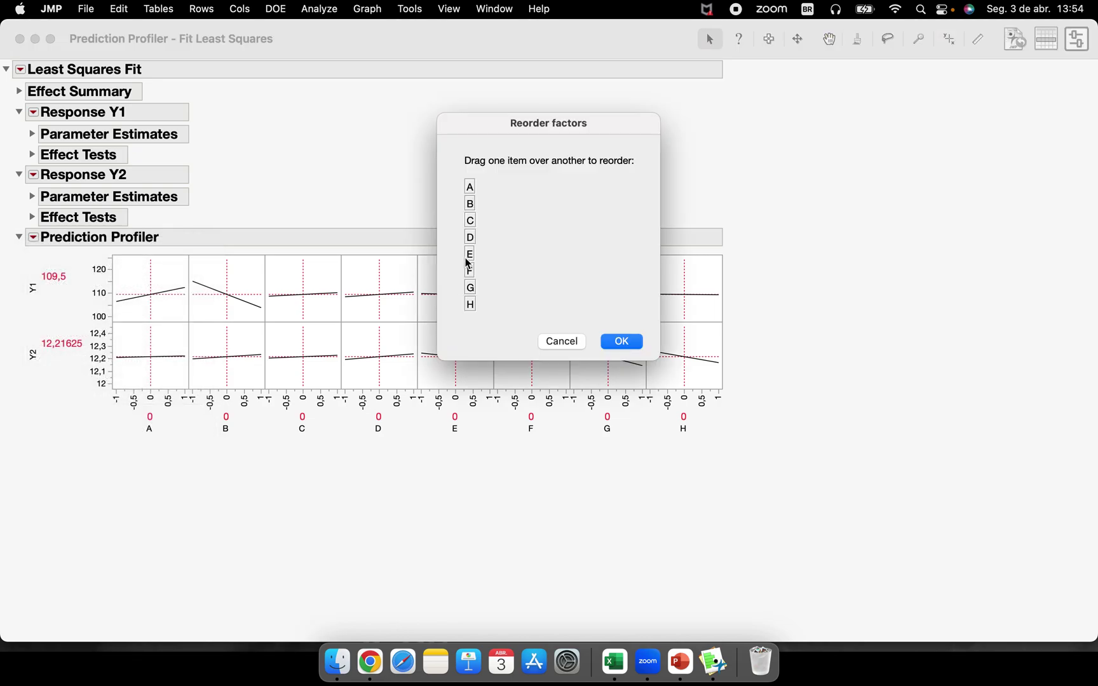
drag(472, 191, 474, 312)
click(639, 343)
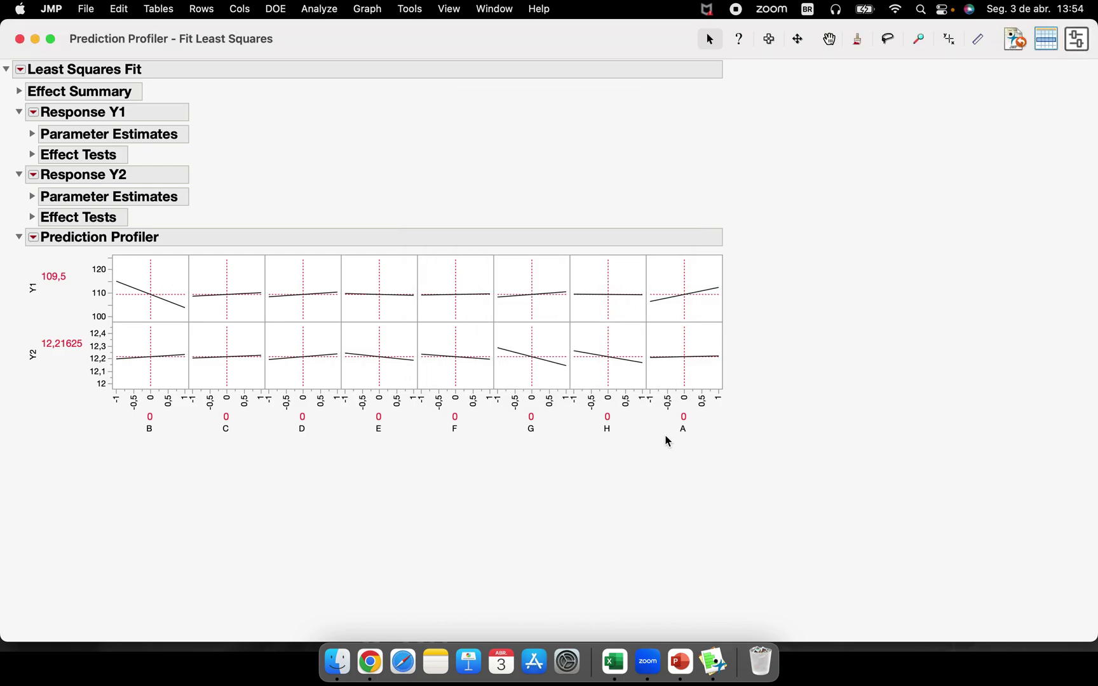
click(34, 238)
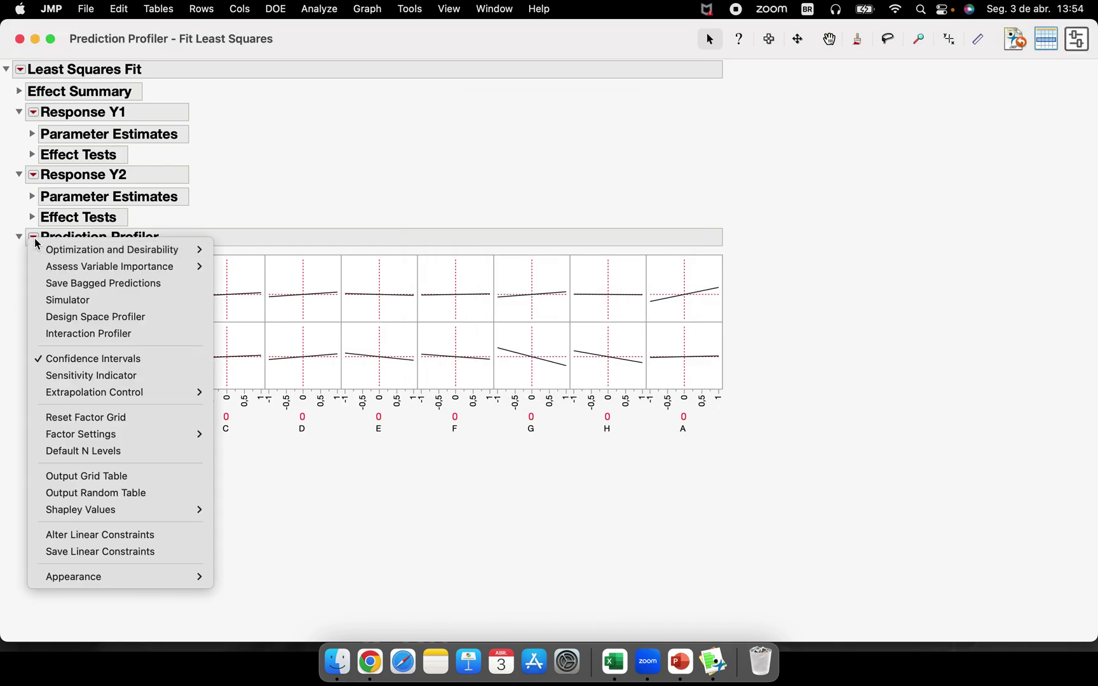
mouse_move(180, 580)
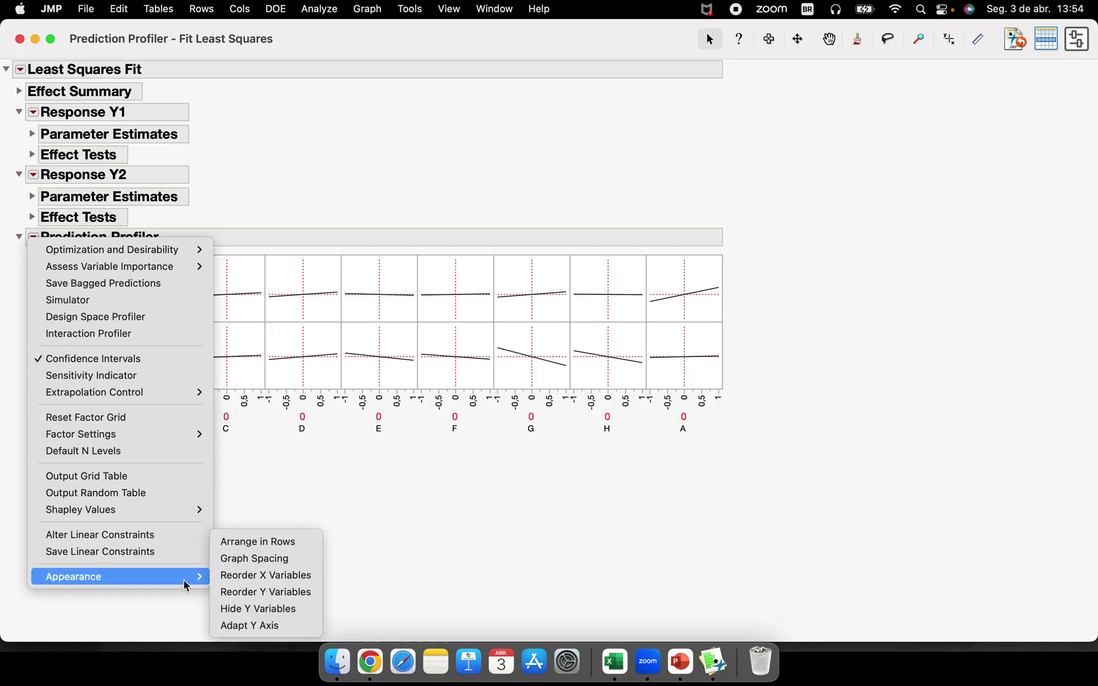
click(267, 580)
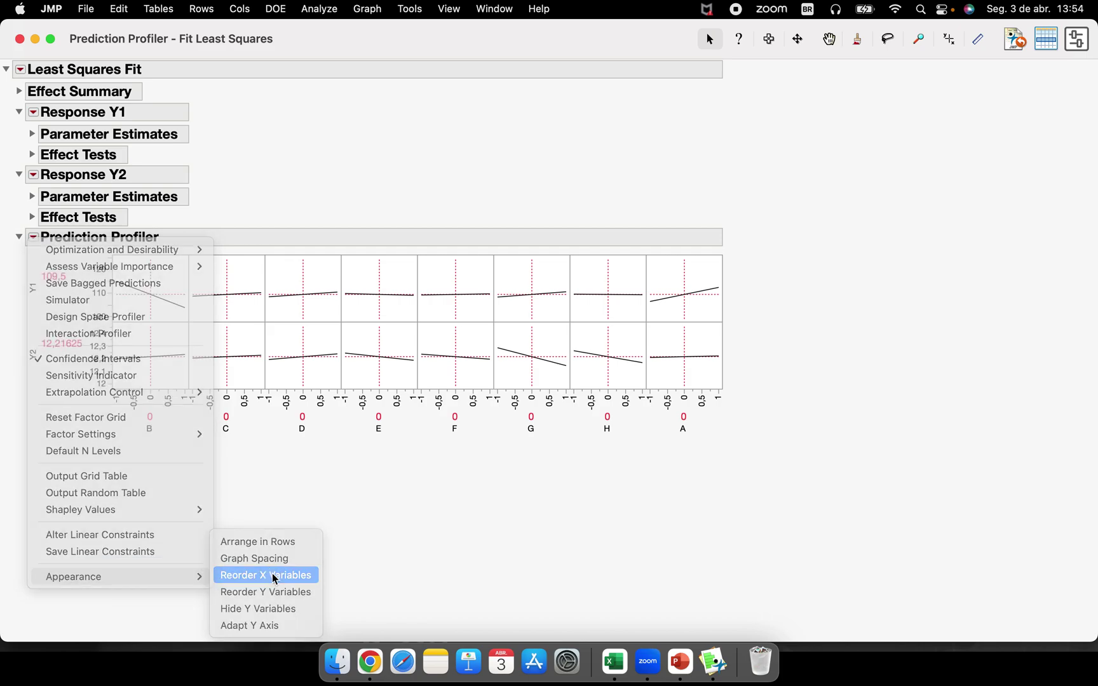
click(473, 220)
drag(473, 219, 470, 185)
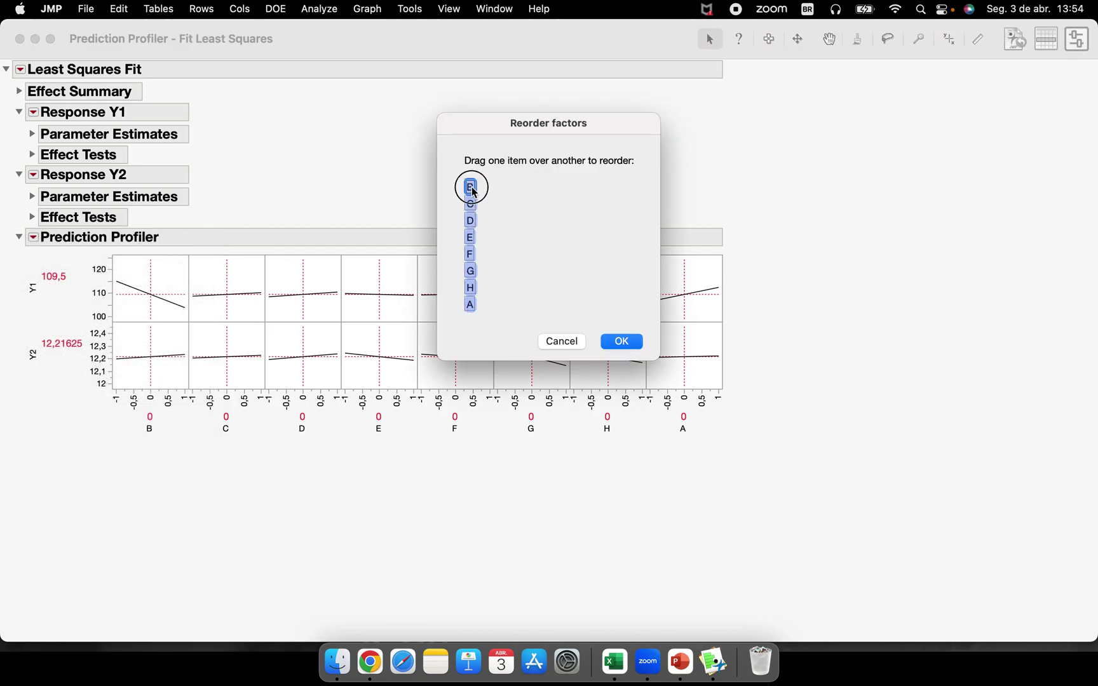
click(617, 343)
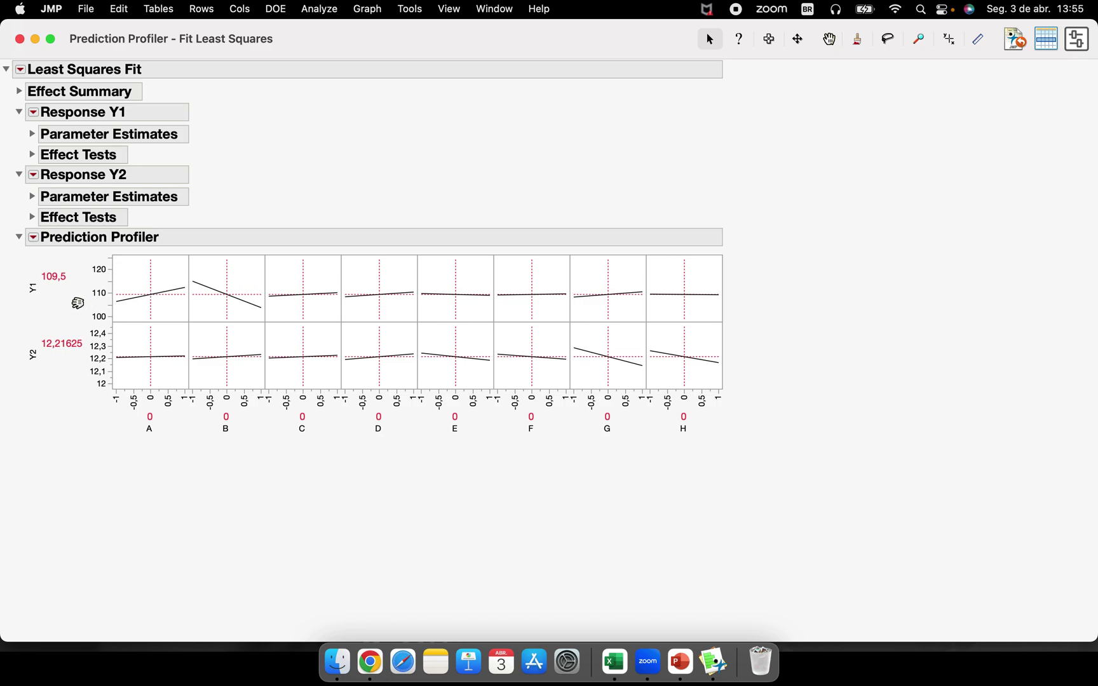
mouse_move(135, 435)
mouse_down()
mouse_move(159, 446)
mouse_move(125, 415)
mouse_move(127, 441)
mouse_move(103, 432)
mouse_move(1, 362)
mouse_move(4, 294)
mouse_move(32, 265)
mouse_move(63, 262)
mouse_move(77, 280)
mouse_move(46, 298)
mouse_move(20, 271)
mouse_up()
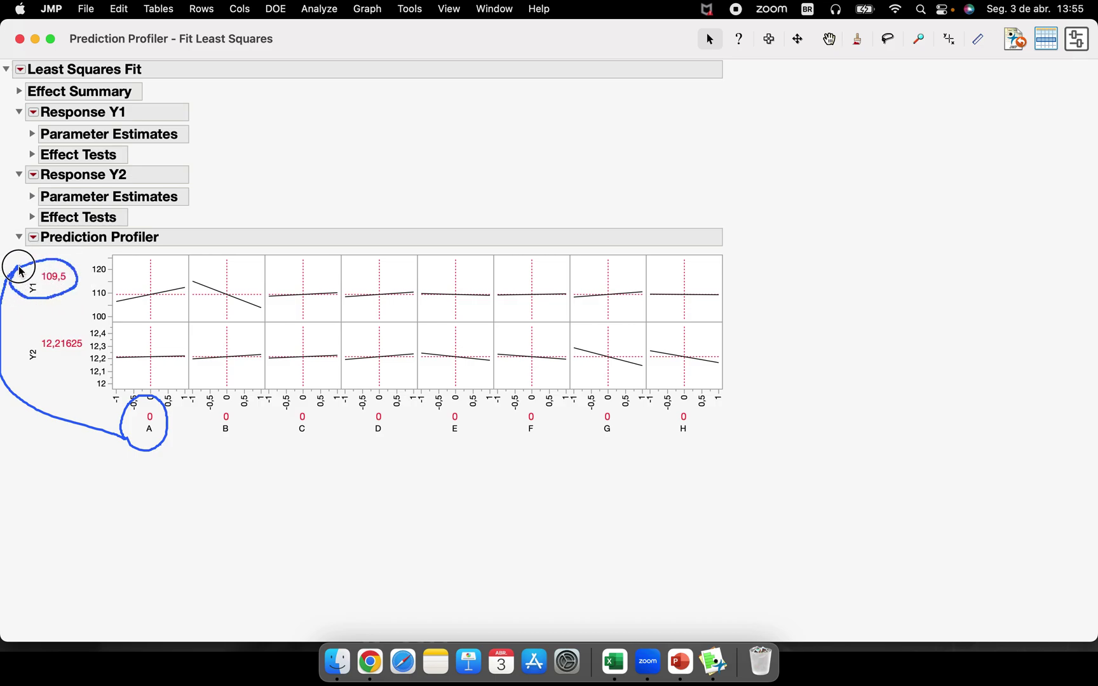
mouse_move(20, 271)
mouse_down()
mouse_move(173, 246)
mouse_move(358, 246)
mouse_move(428, 261)
mouse_move(422, 440)
mouse_move(367, 444)
mouse_move(364, 405)
mouse_move(396, 430)
mouse_move(366, 434)
mouse_up()
key(Escape)
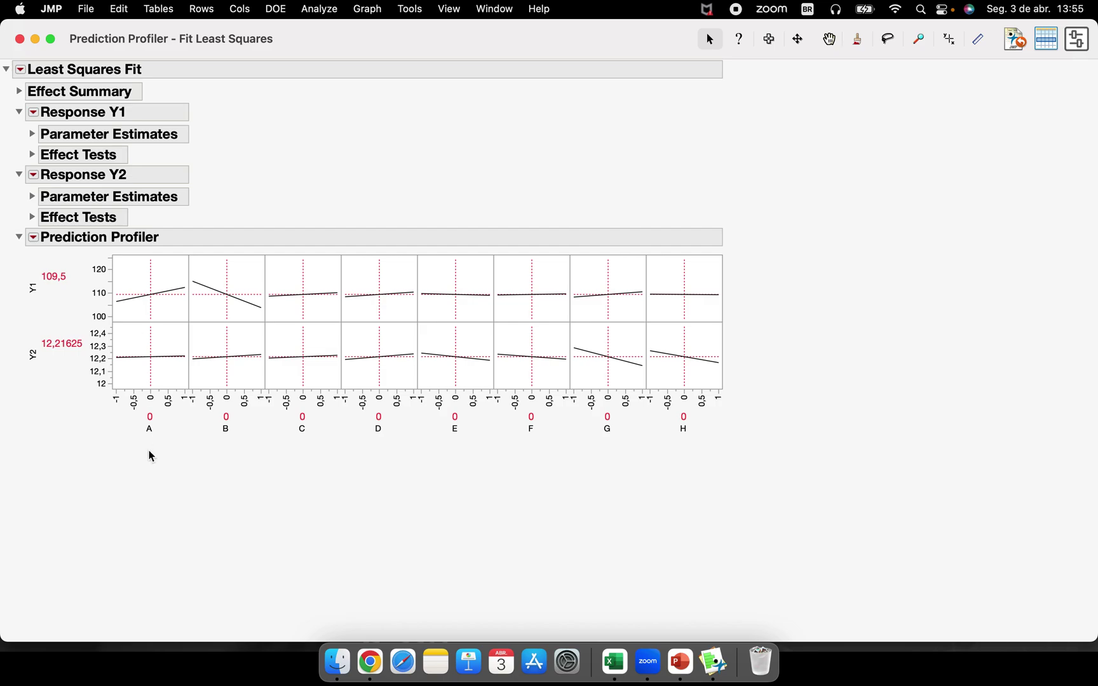
mouse_move(112, 435)
mouse_down()
mouse_move(188, 479)
mouse_move(129, 387)
mouse_move(123, 455)
mouse_up()
drag(26, 285, 13, 265)
Set A to -1, B to 0,62 through H to -0,66 (Y1 107,735), then shrink the report window.
mouse_move(233, 458)
mouse_down()
mouse_move(206, 406)
mouse_move(271, 425)
mouse_move(206, 470)
mouse_up()
drag(148, 314, 108, 313)
drag(222, 313, 490, 314)
drag(531, 311, 598, 312)
drag(683, 312, 662, 312)
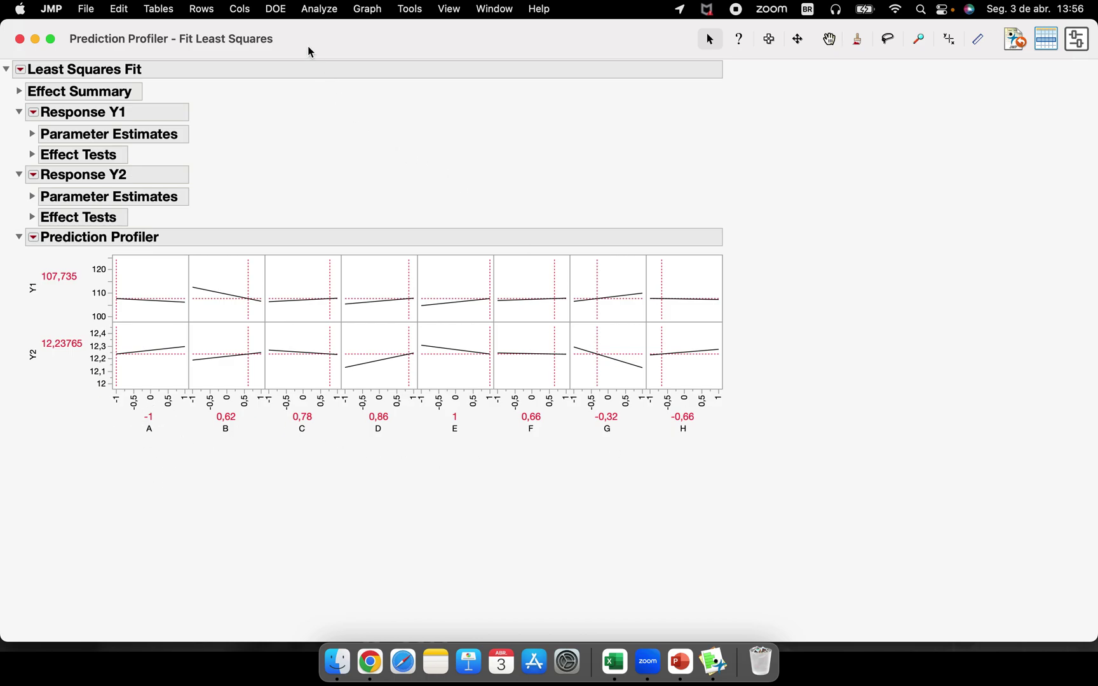
drag(309, 49, 945, 130)
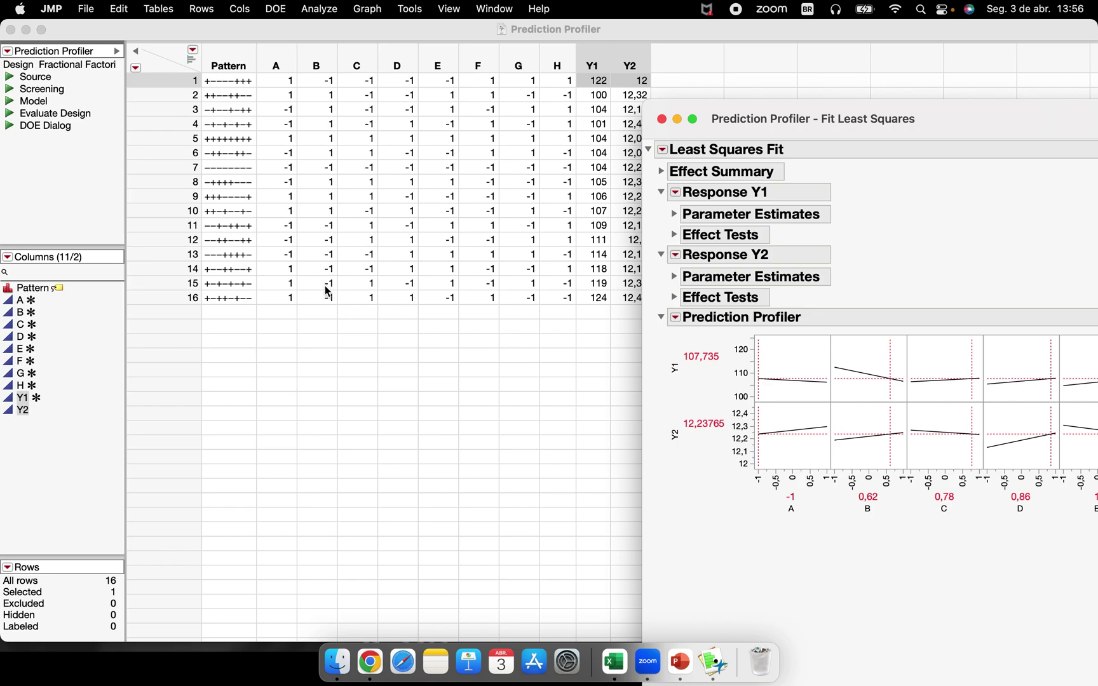
Maximize the report, move factor B to -0,22 for Y1 110,255, and open the Y1 axis settings.
click(696, 122)
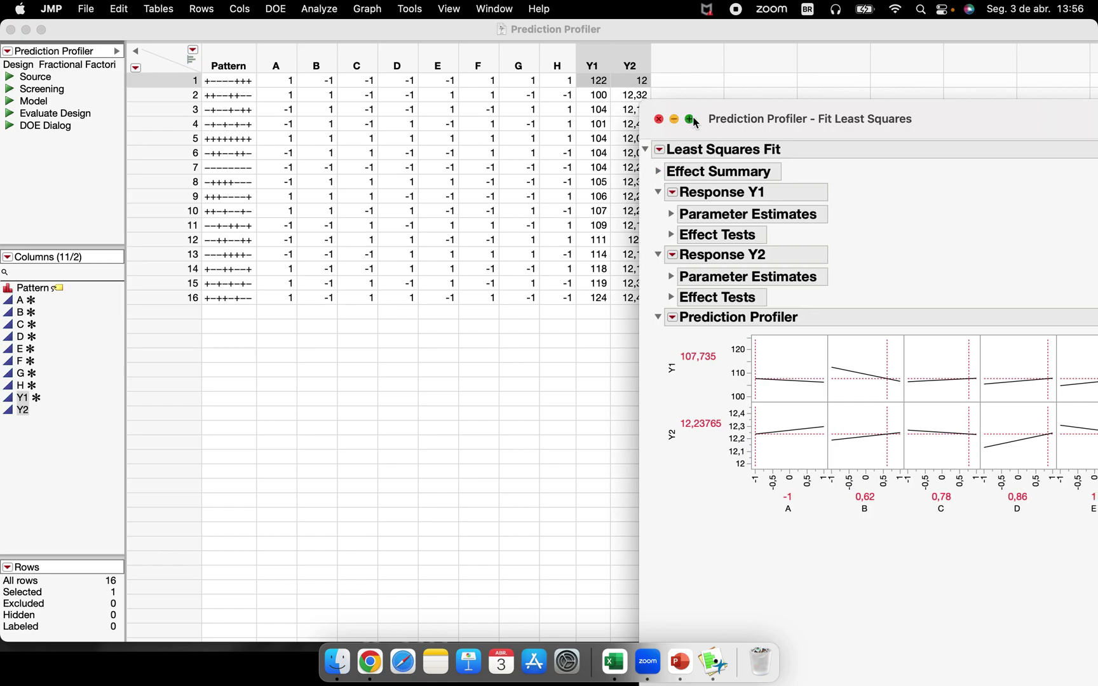
mouse_move(239, 375)
mouse_down()
mouse_move(309, 374)
mouse_move(117, 375)
mouse_move(265, 374)
mouse_move(219, 373)
mouse_up()
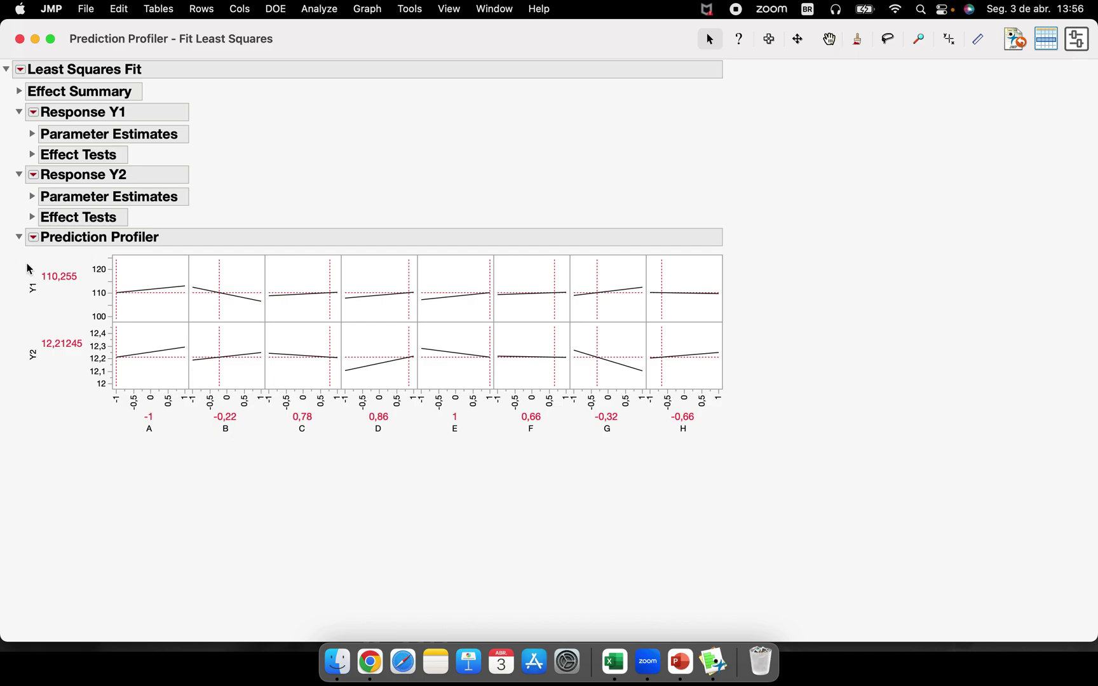
mouse_move(19, 277)
mouse_down()
mouse_move(22, 355)
mouse_move(55, 373)
mouse_move(64, 254)
mouse_up()
mouse_move(19, 273)
mouse_down()
mouse_move(32, 303)
mouse_move(43, 293)
mouse_move(24, 272)
mouse_up()
double_click(106, 287)
mouse_move(541, 347)
mouse_down()
mouse_move(443, 339)
mouse_move(547, 318)
mouse_up()
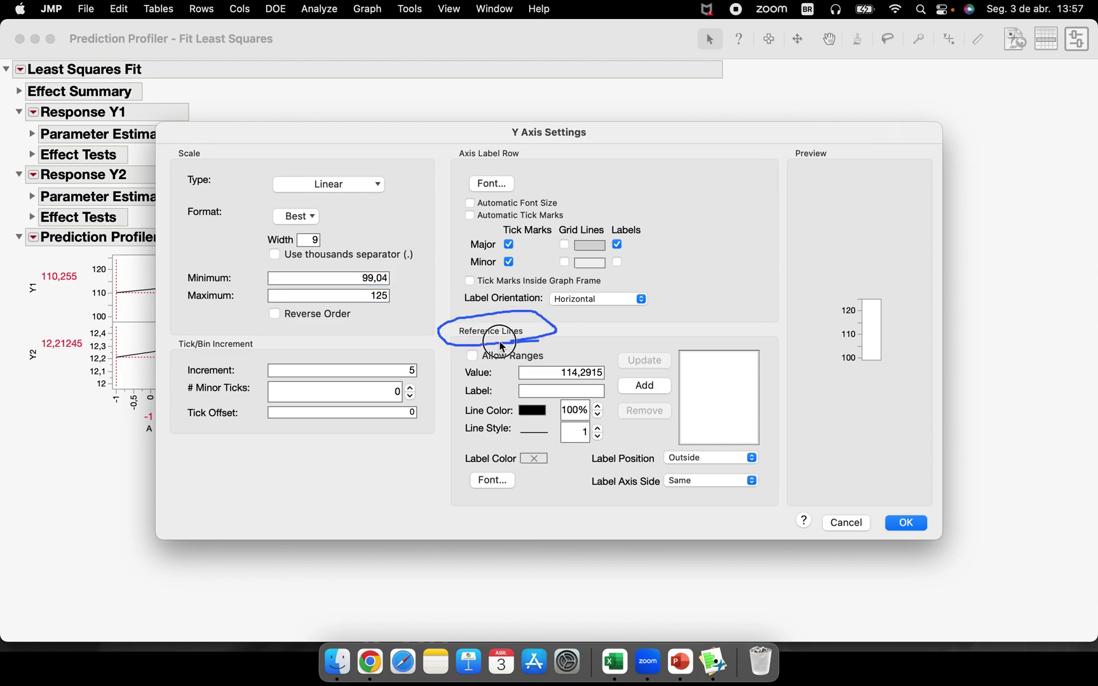
click(904, 523)
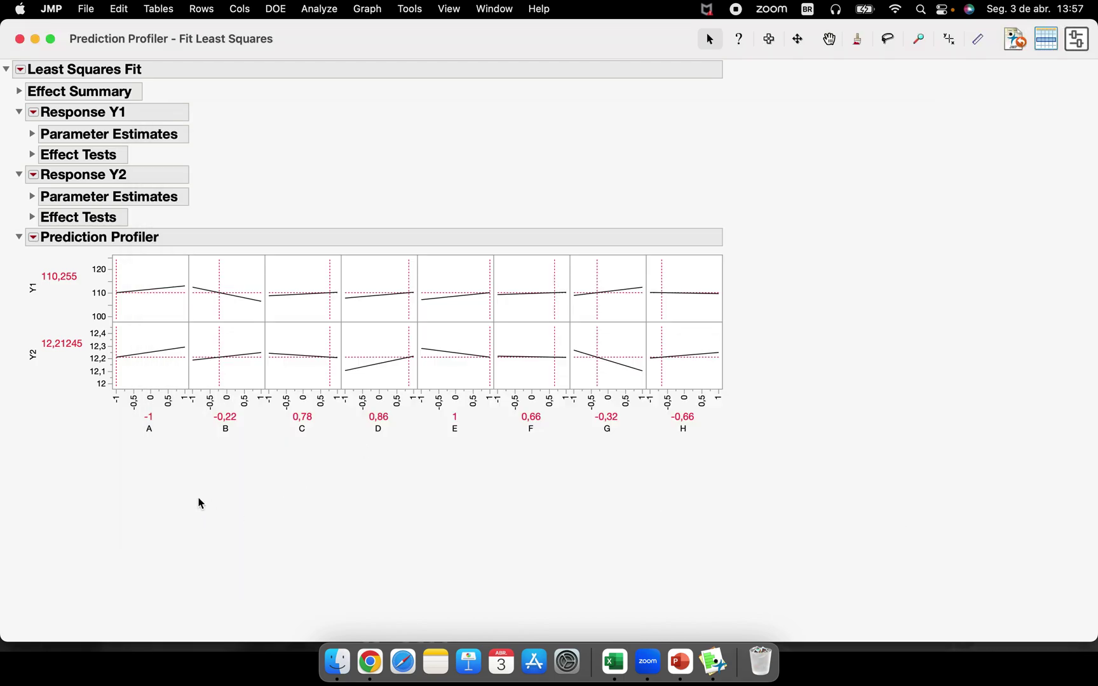
Add the Interaction Profiler showing Y1 and Y2, then collapse the Interaction Profiles section.
click(34, 238)
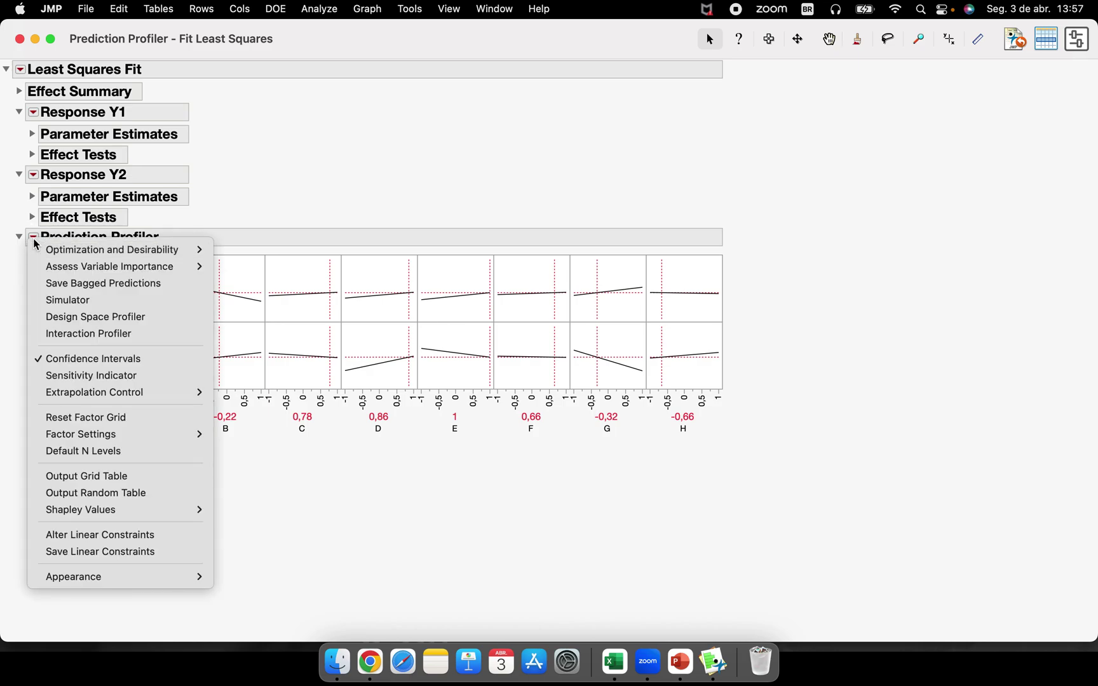
click(157, 334)
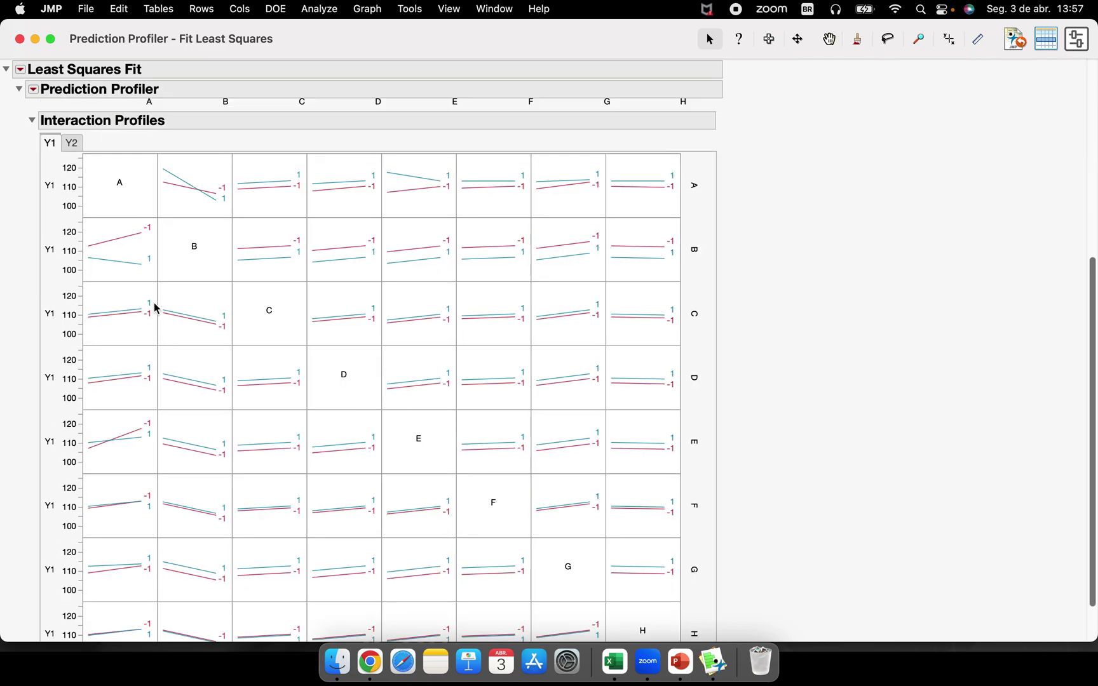
click(72, 204)
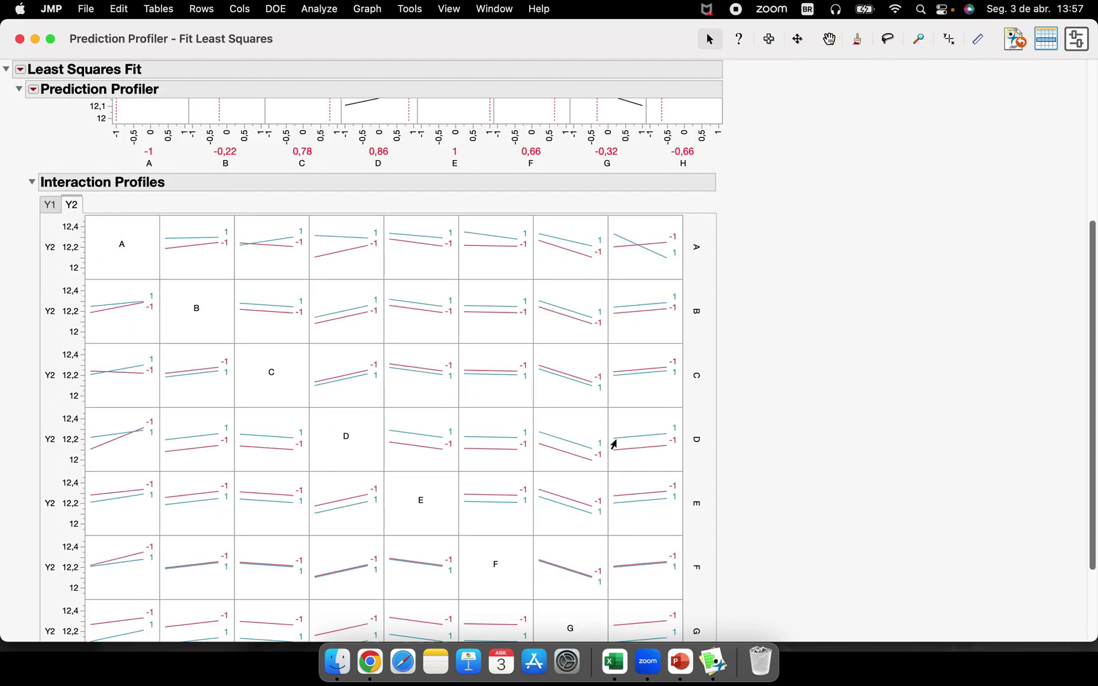
scroll(441, 326, up, 5)
click(31, 446)
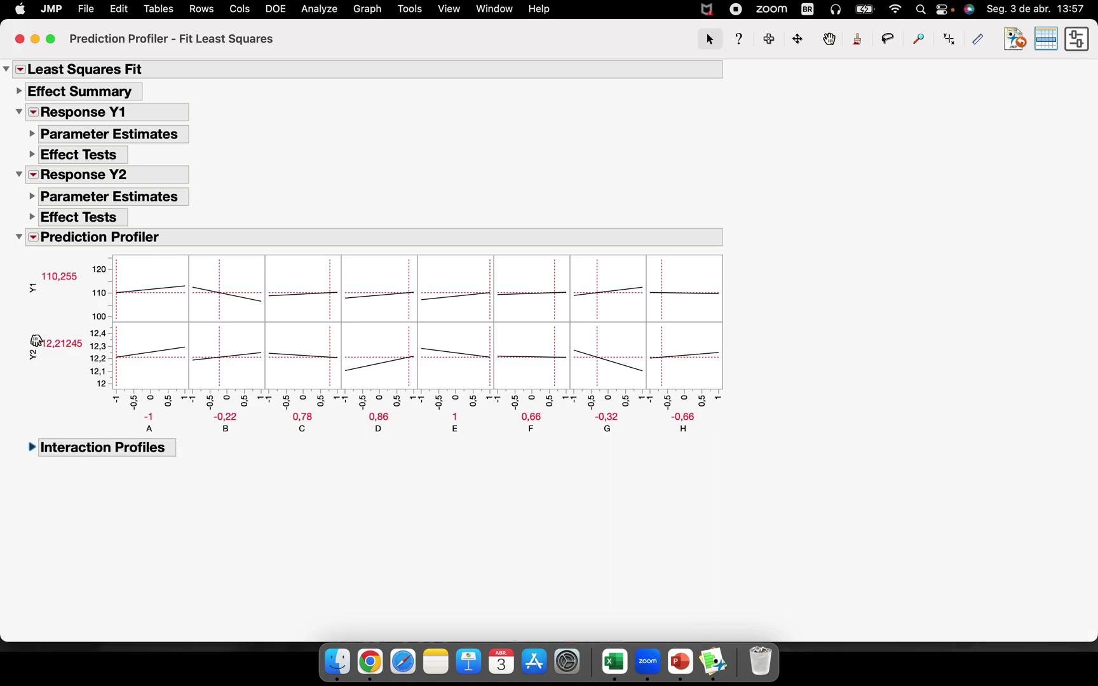
click(33, 237)
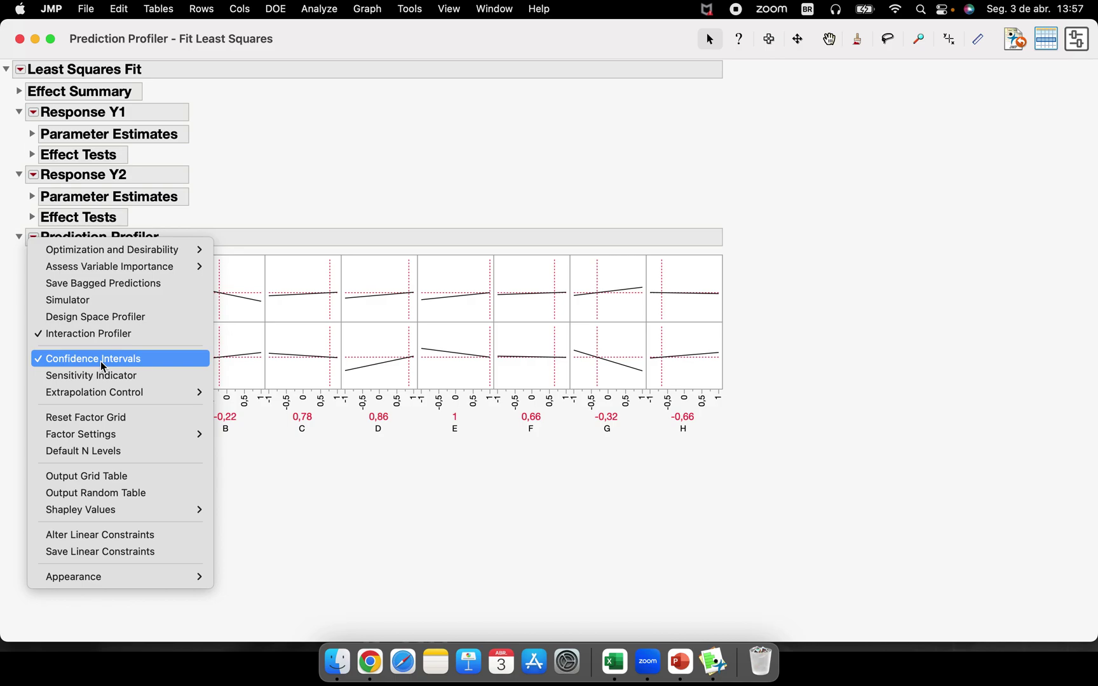
click(640, 481)
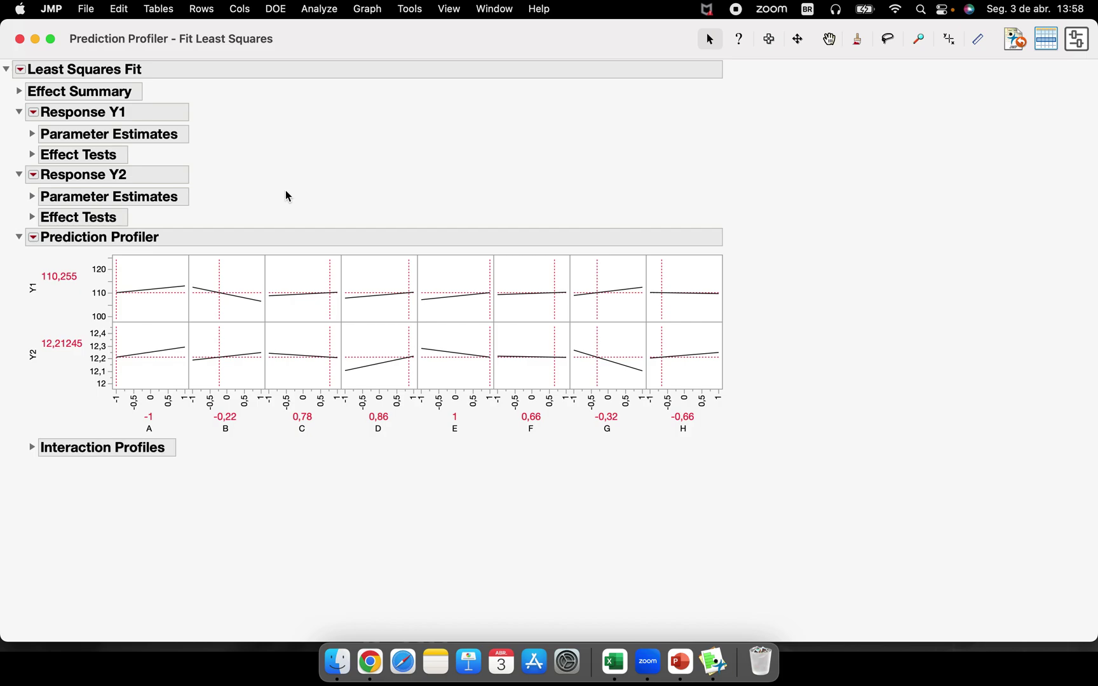
Add and expand the Summary of Fit report for Response Y1.
click(34, 113)
mouse_move(119, 127)
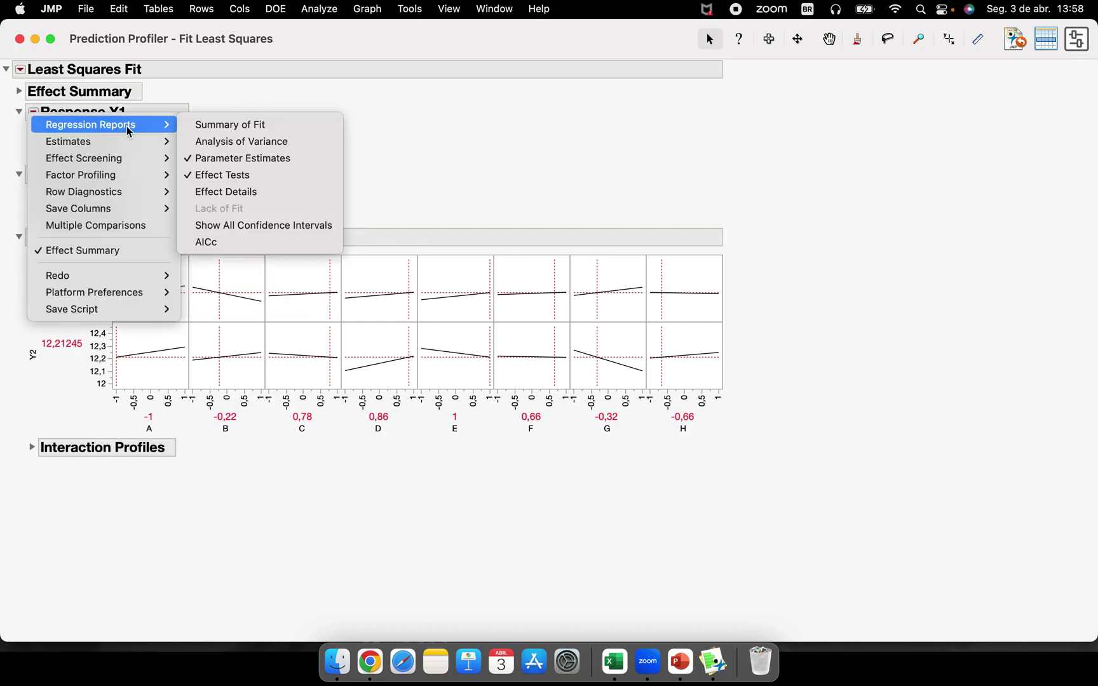
click(216, 130)
click(30, 134)
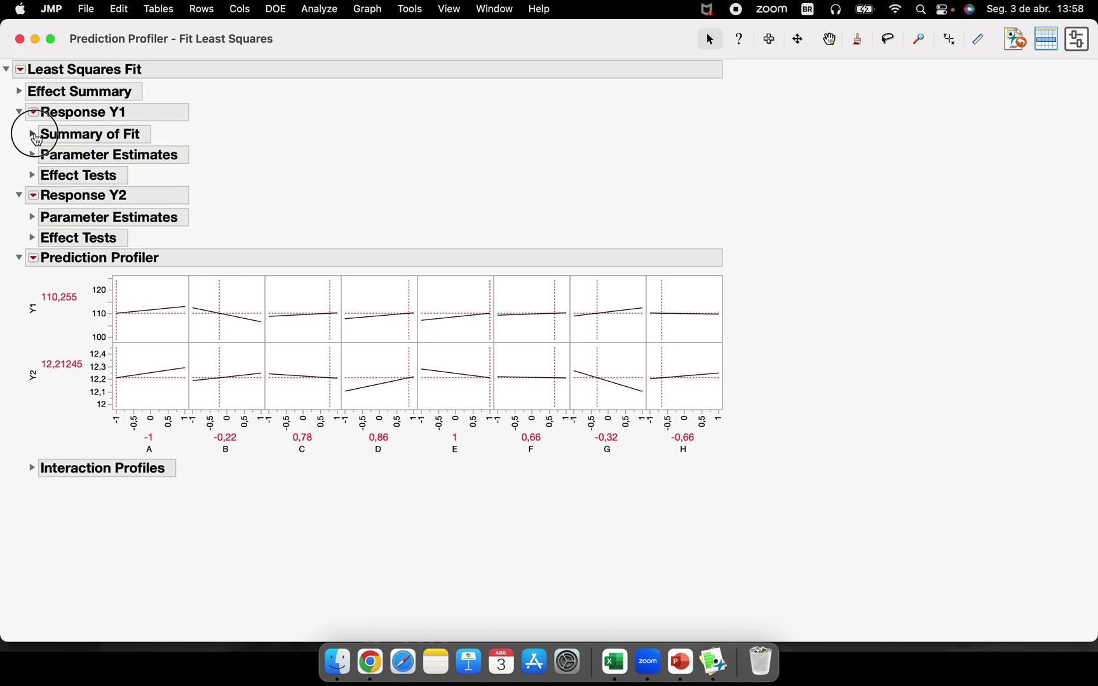
drag(22, 156, 204, 149)
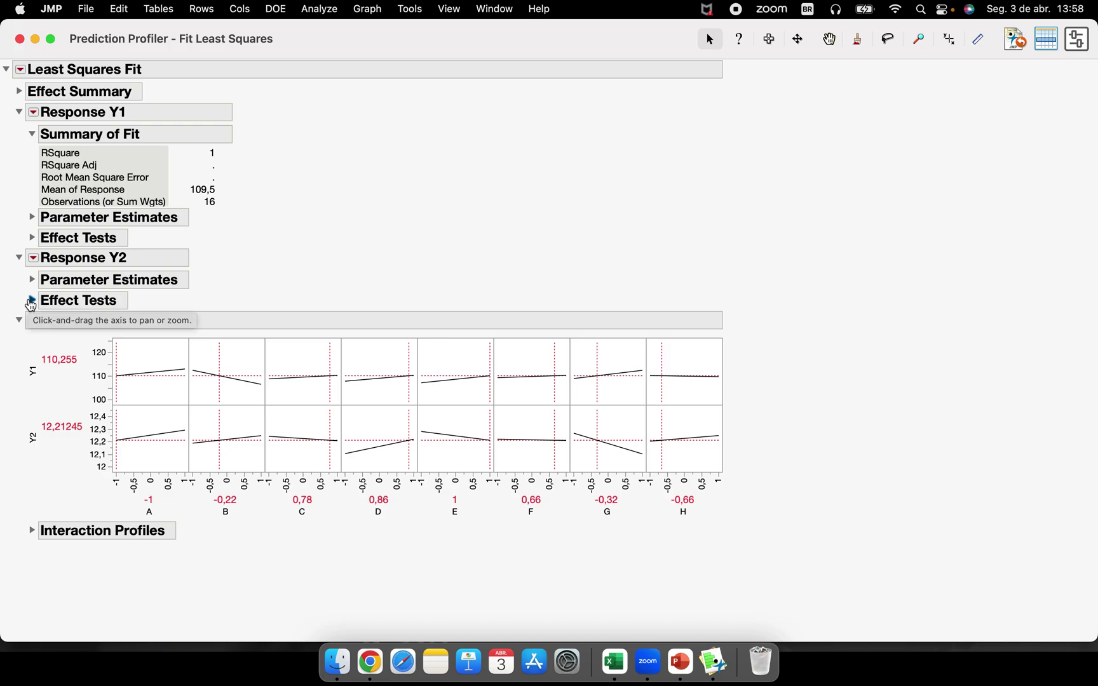
Add and expand the Summary of Fit for Response Y2, then expand the Effect Summary table.
click(34, 258)
mouse_move(57, 272)
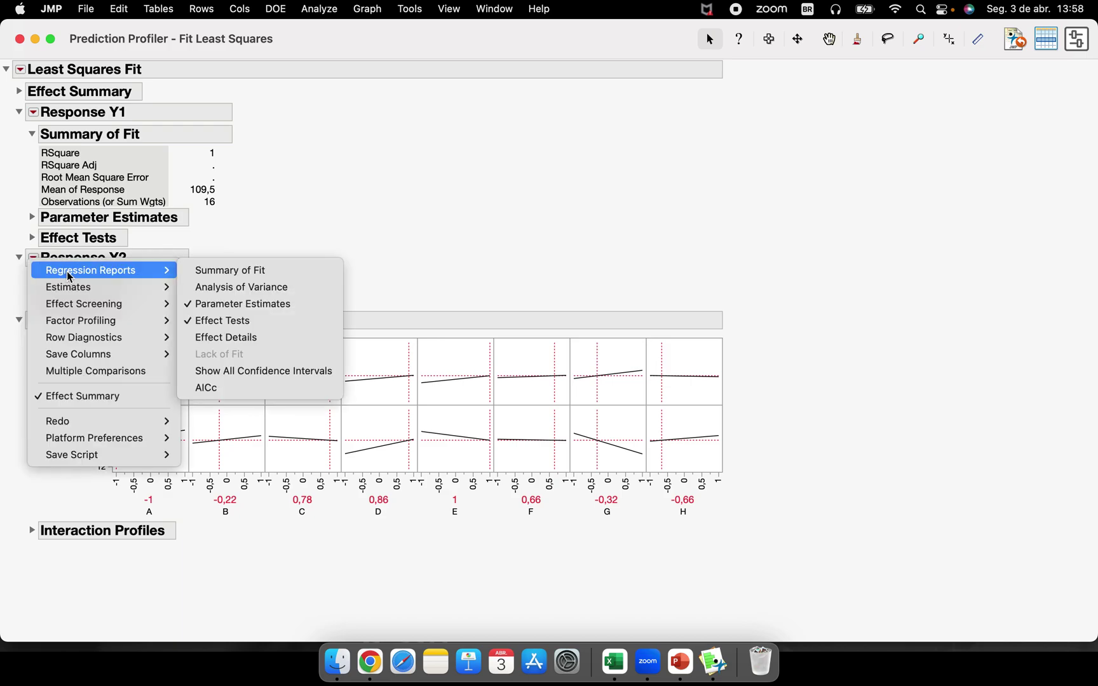
click(223, 278)
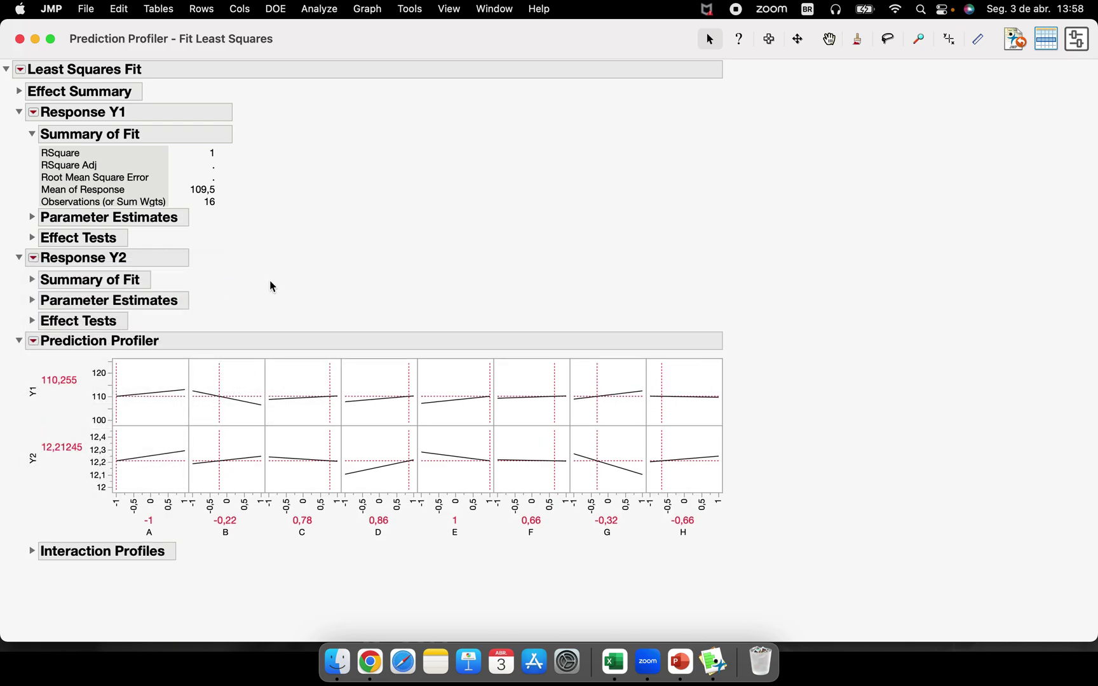
click(33, 280)
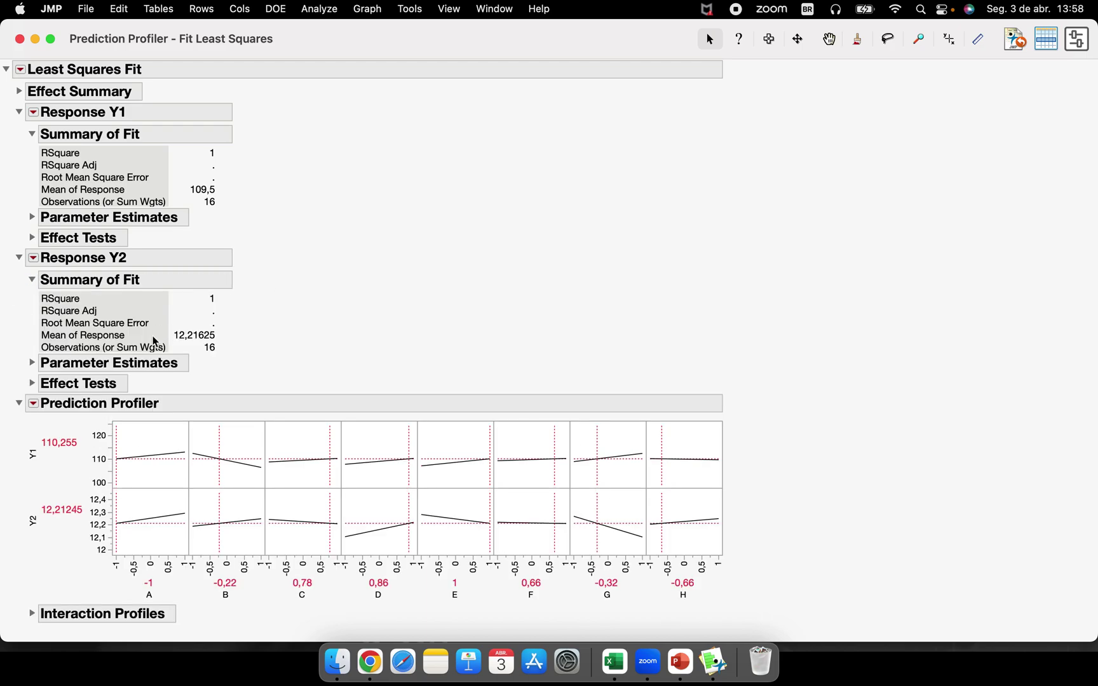
click(19, 91)
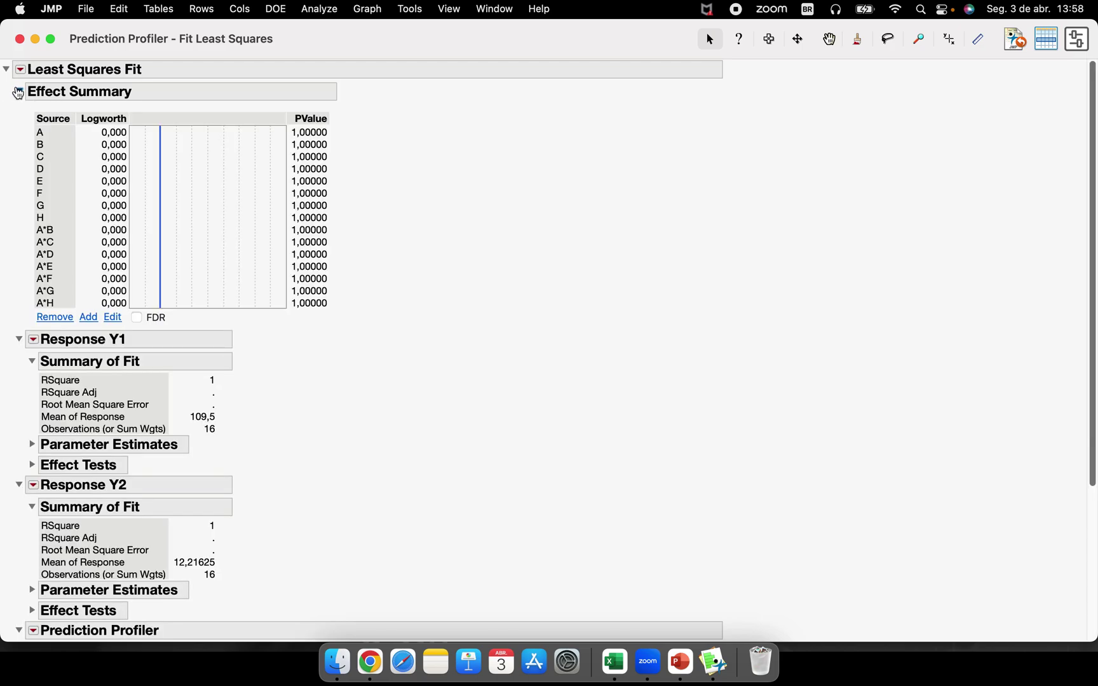
Remove the A*D interaction so the model refits to RSquare 0,998856 for Y1 and 0,928093 for Y2.
click(59, 257)
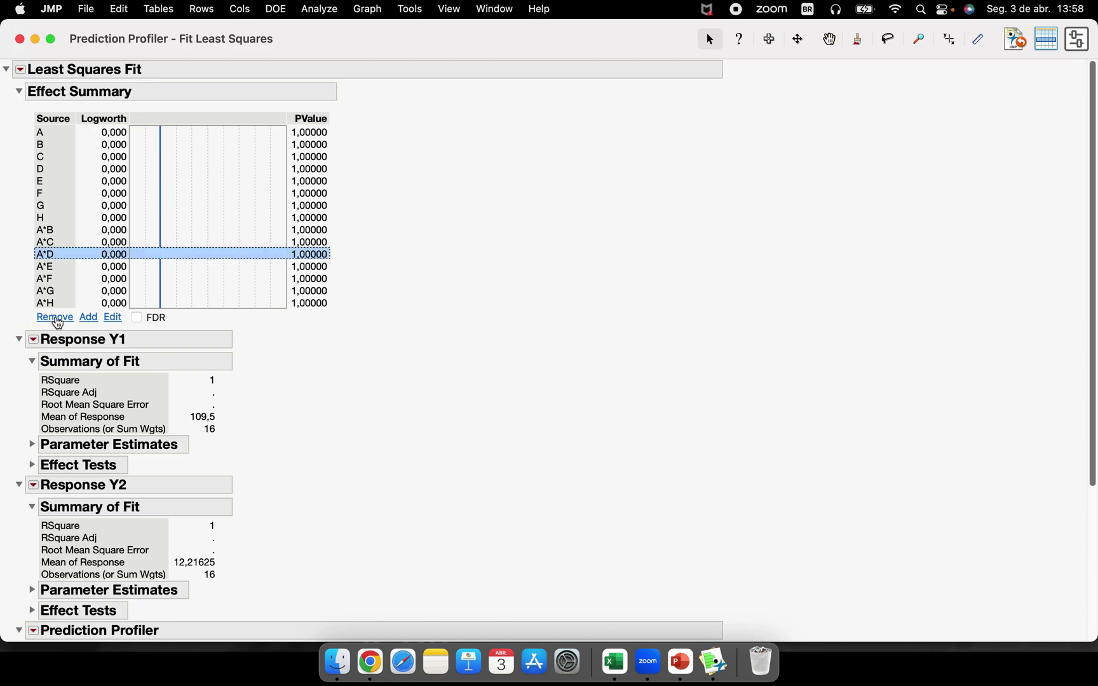
click(55, 317)
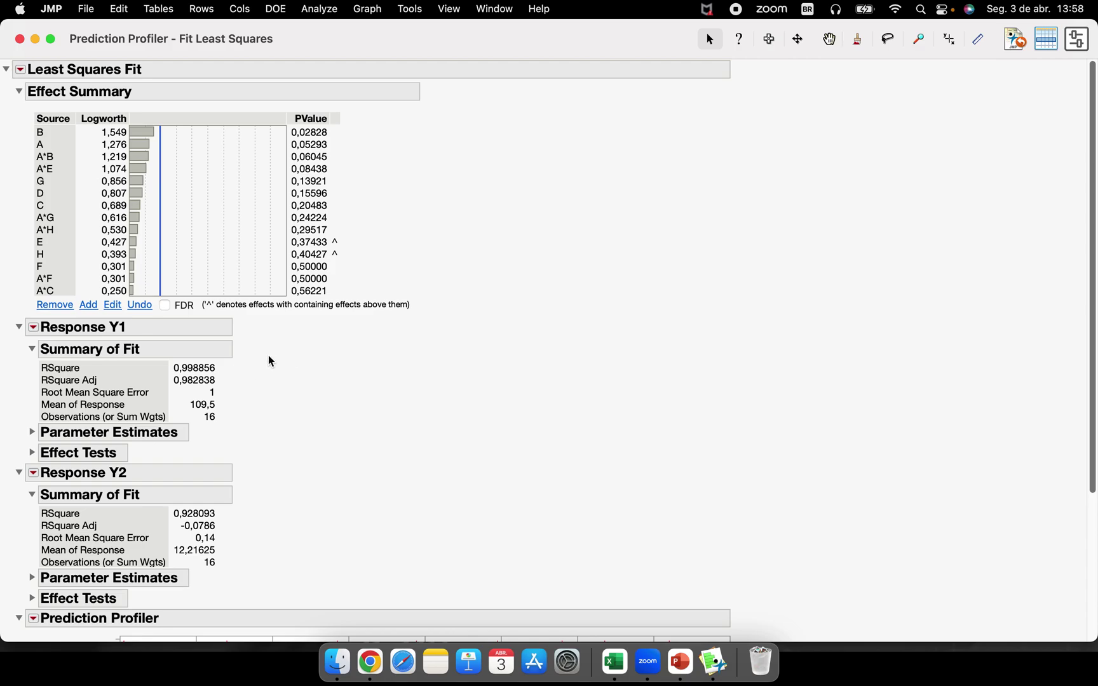
mouse_move(264, 360)
mouse_down()
mouse_move(173, 352)
mouse_move(223, 375)
mouse_up()
mouse_move(241, 506)
mouse_down()
mouse_move(151, 505)
mouse_move(230, 522)
mouse_up()
mouse_move(265, 350)
mouse_down()
mouse_move(5, 321)
mouse_move(39, 439)
mouse_move(294, 449)
mouse_up()
mouse_move(28, 135)
mouse_down()
mouse_move(22, 240)
mouse_move(53, 316)
mouse_move(80, 129)
mouse_move(21, 160)
mouse_up()
Rescale the profiler's Y1 axis to 90–130 and its Y2 axis to 10–14.
scroll(270, 474, down, 5)
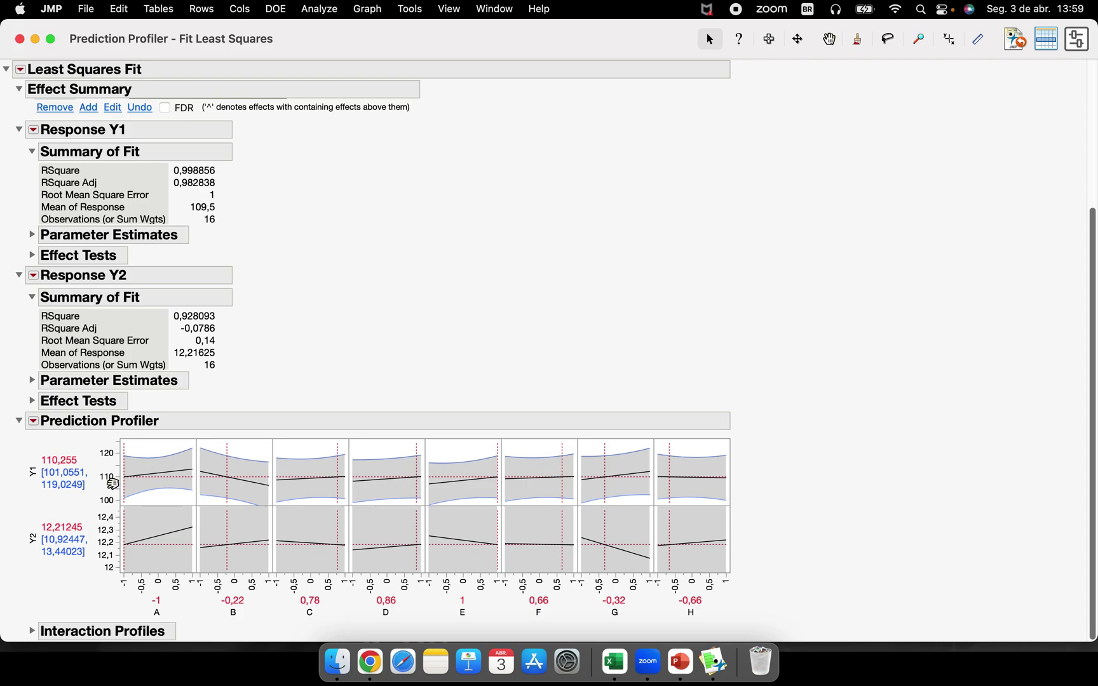
mouse_move(108, 486)
mouse_down()
mouse_move(110, 449)
mouse_move(111, 462)
mouse_up()
drag(112, 515, 110, 546)
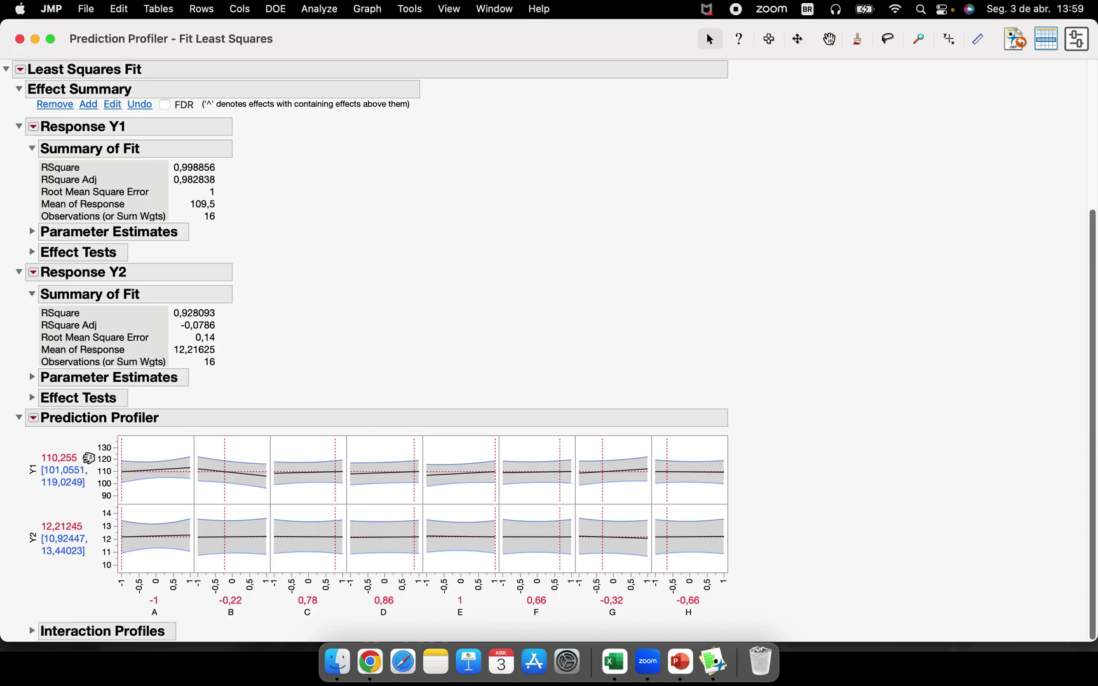
Turn the profiler's Confidence Intervals off and then back on.
click(33, 418)
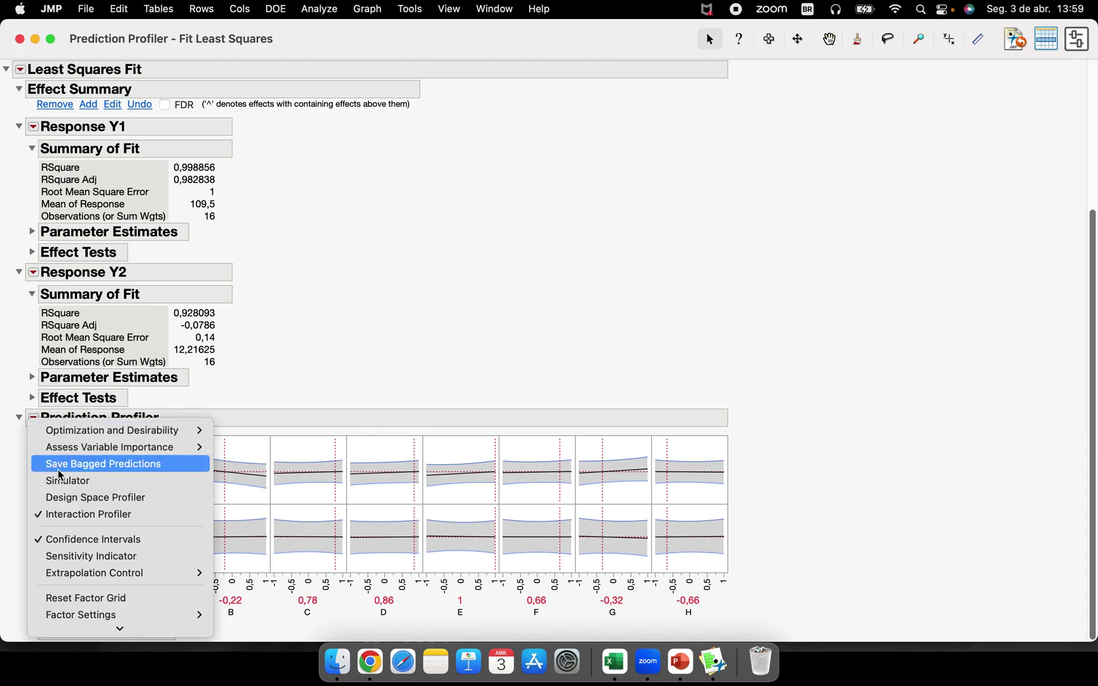
click(70, 538)
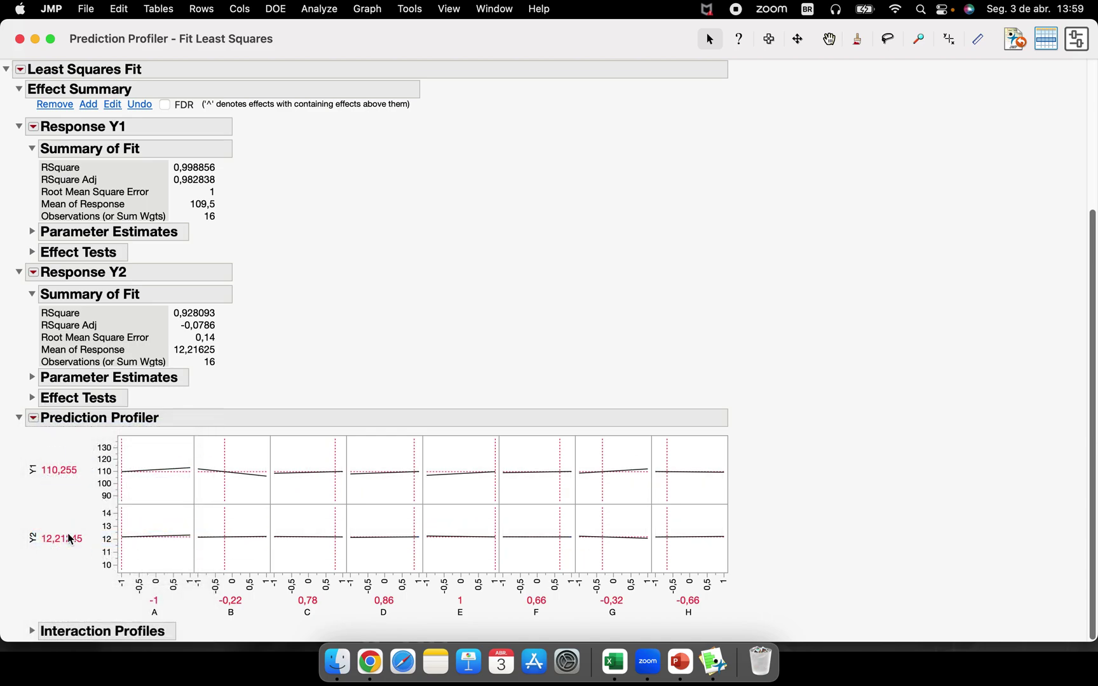
click(32, 418)
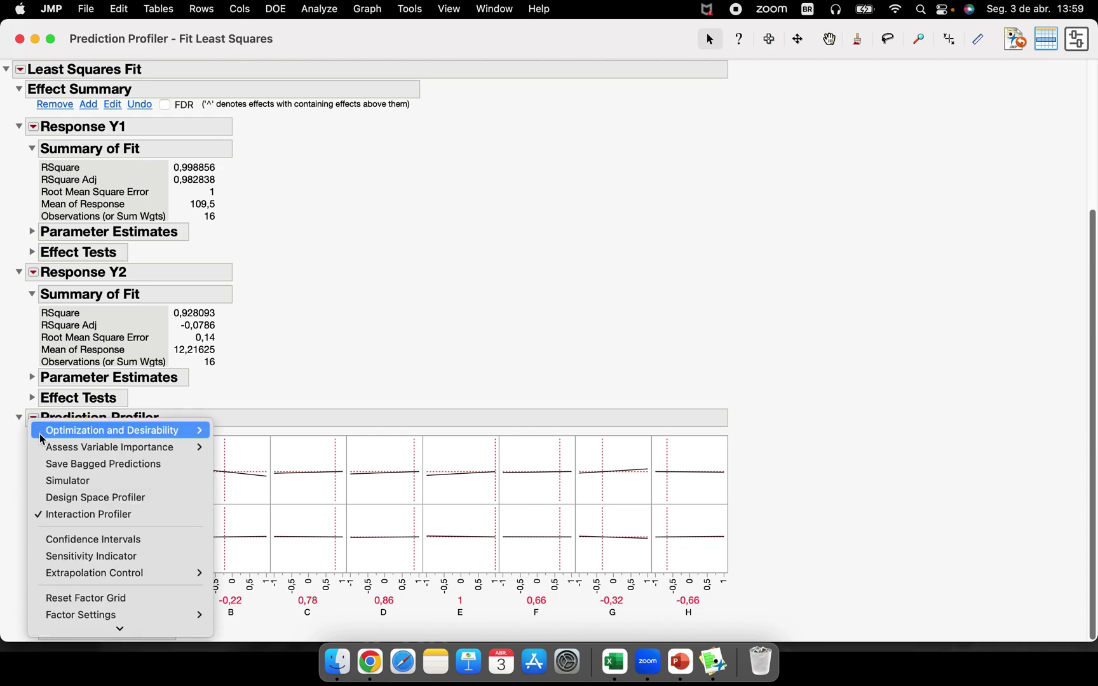
click(77, 545)
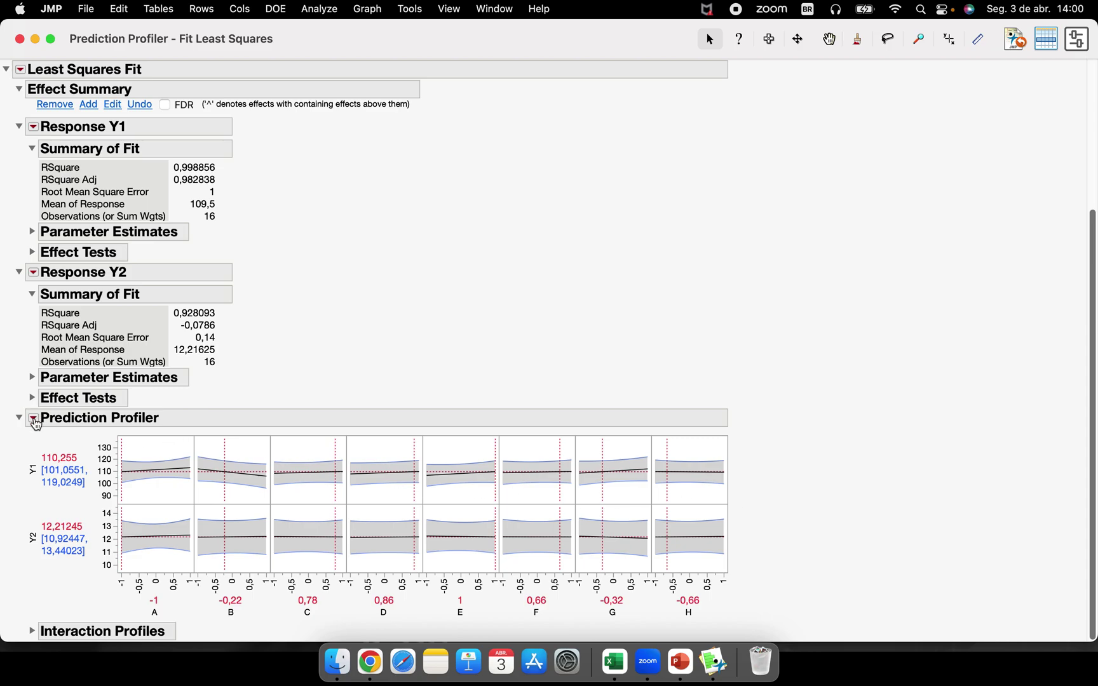
click(34, 419)
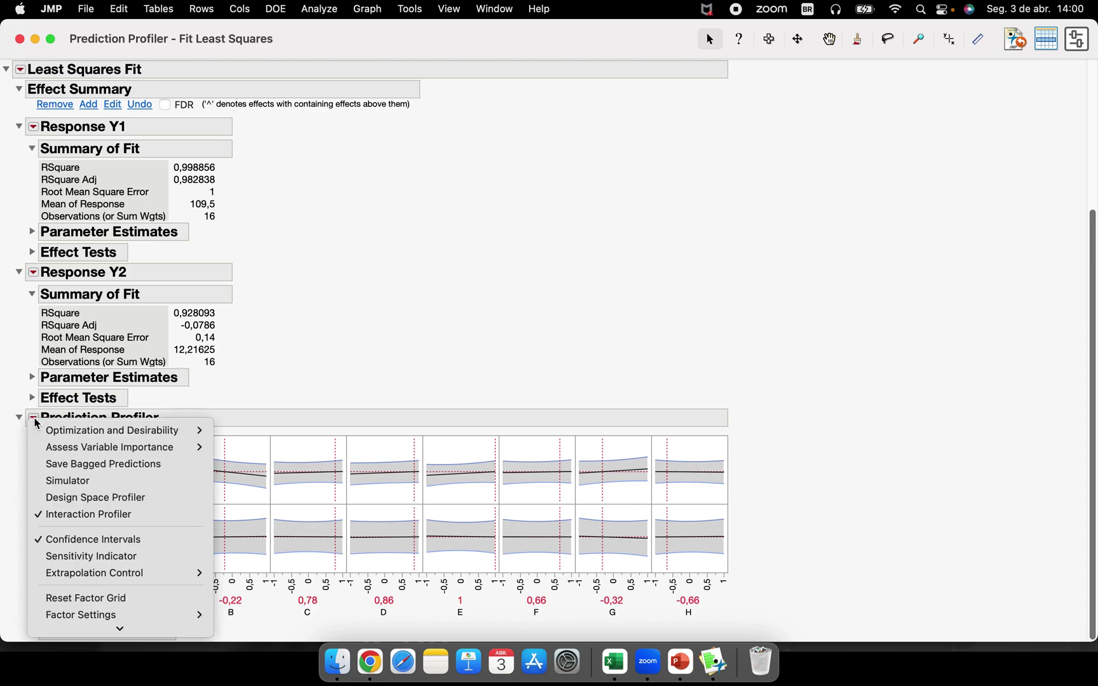
click(124, 485)
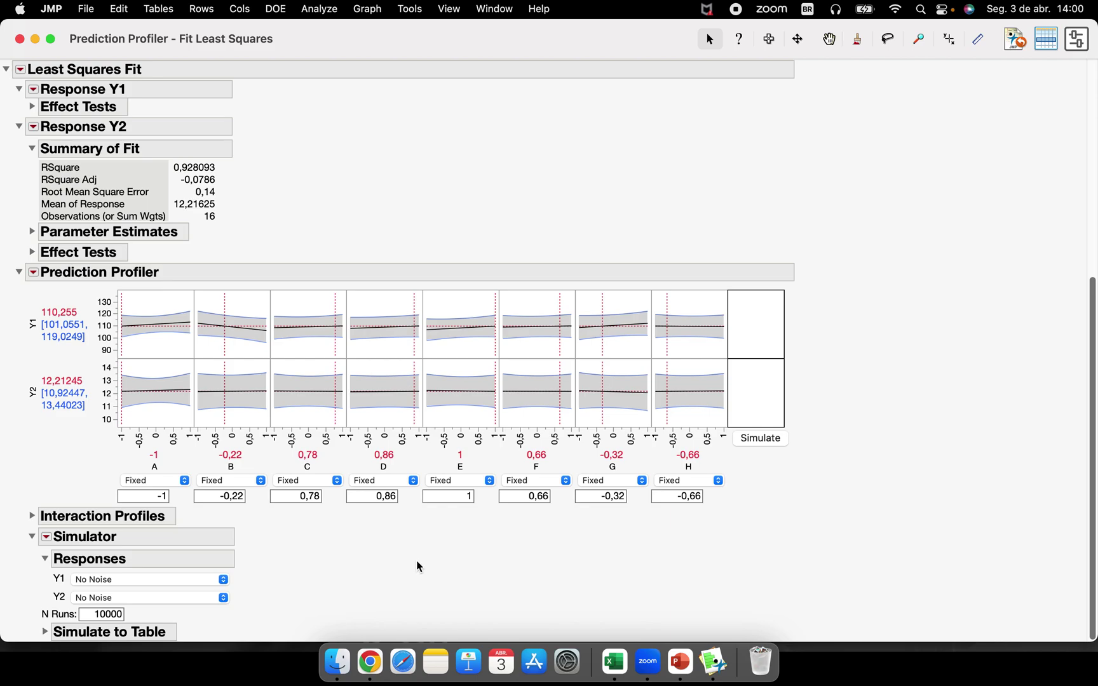
click(33, 272)
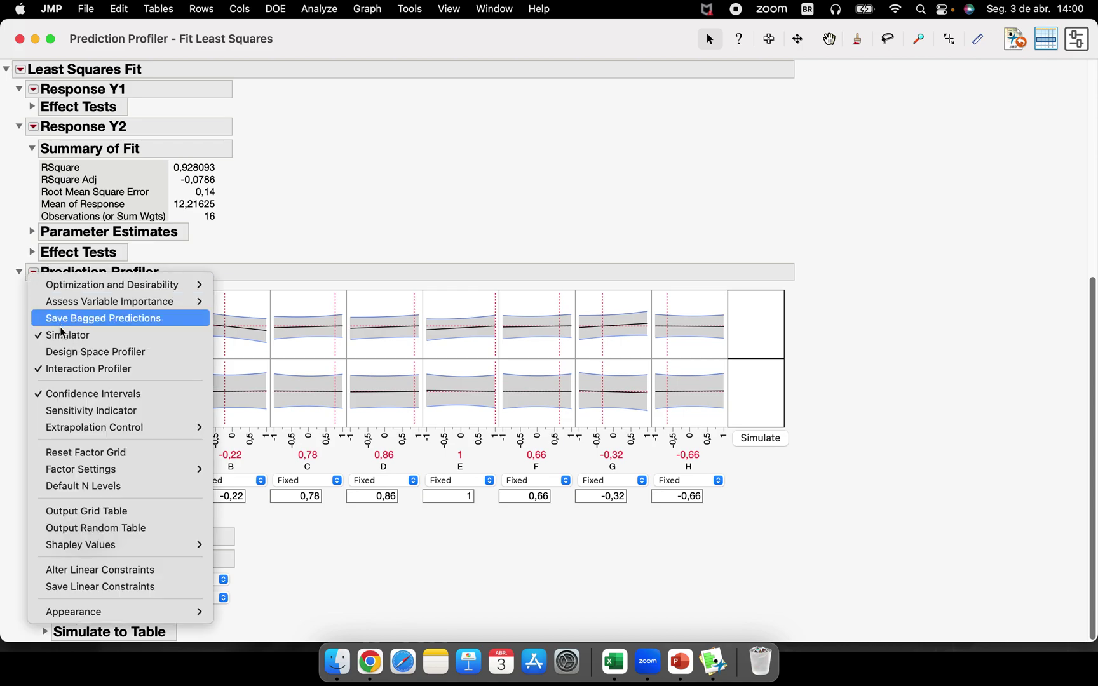
click(68, 335)
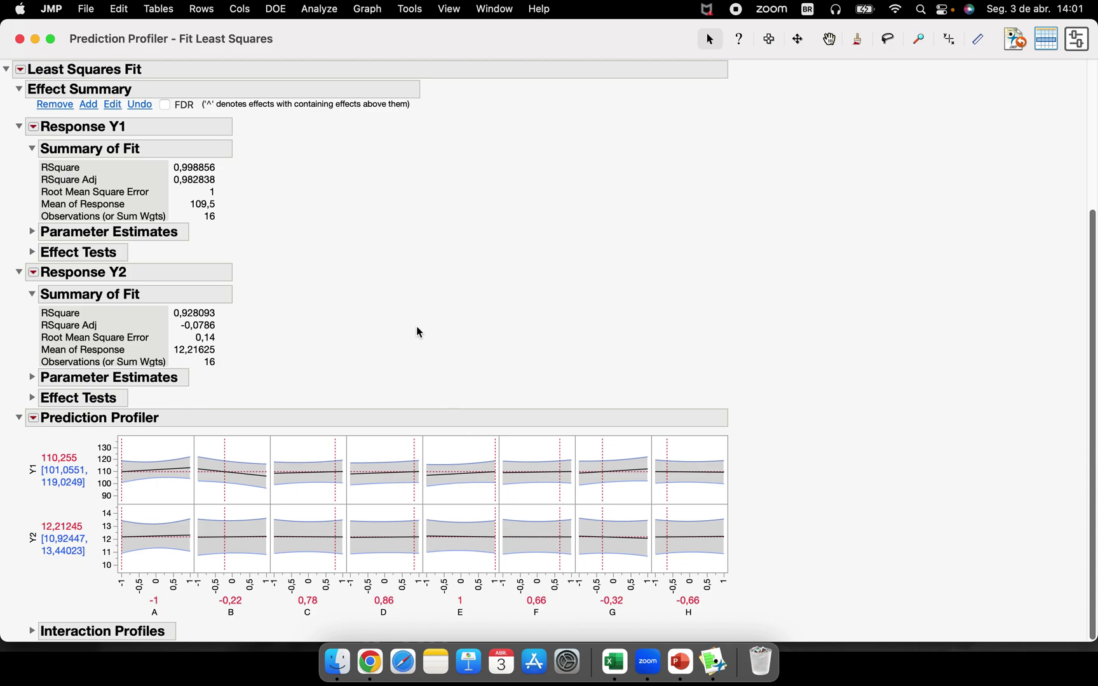
click(19, 39)
Close the old Prediction Profiler report and check the modeling types of Finishing data, Risks and Delayed.
click(26, 30)
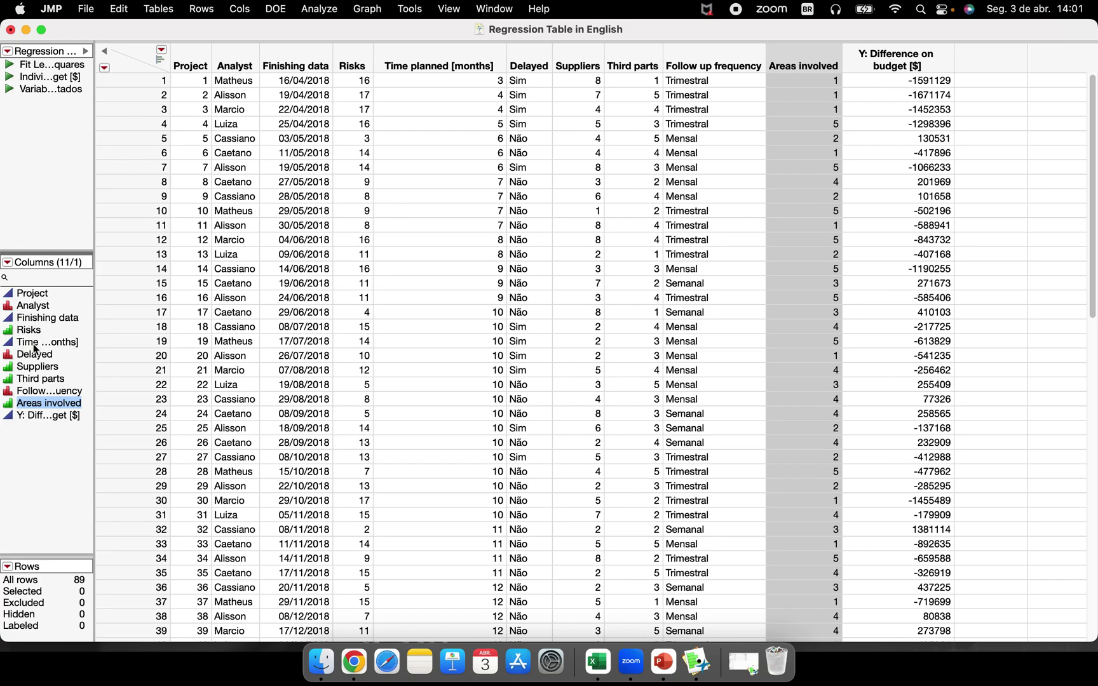
click(8, 318)
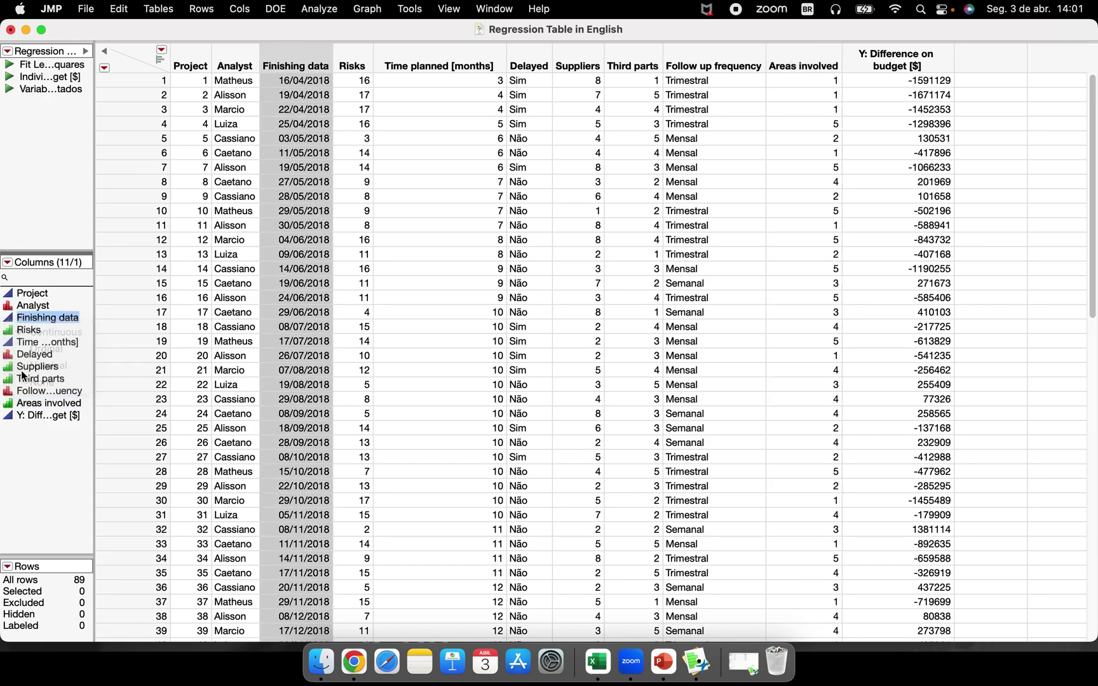
click(24, 330)
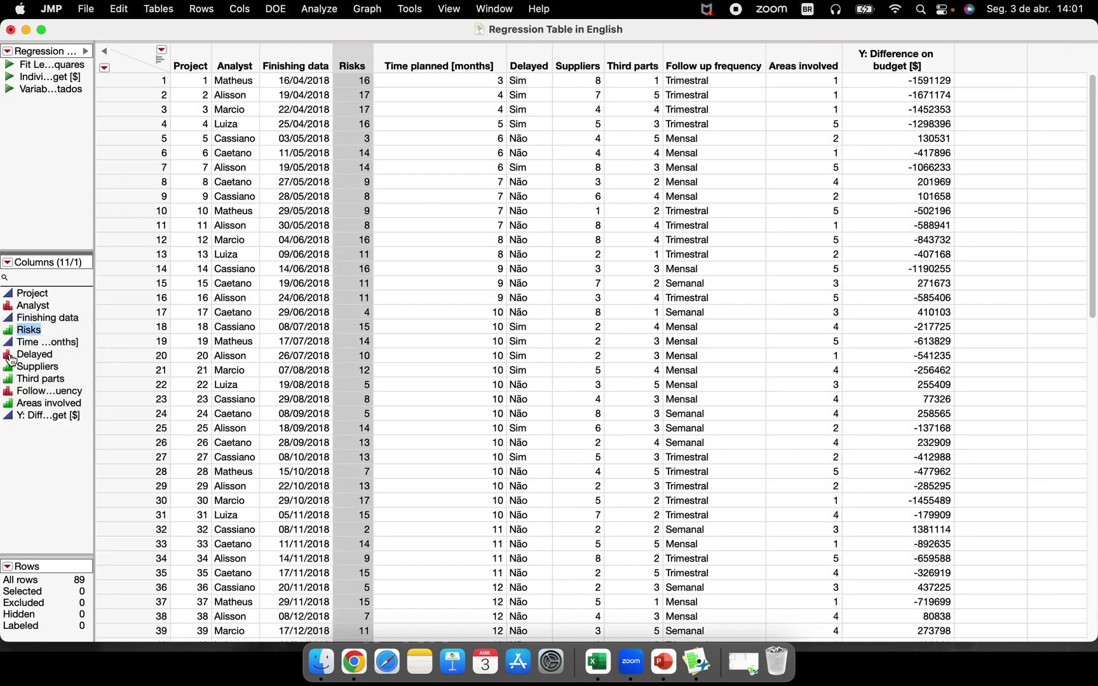
click(9, 359)
click(12, 508)
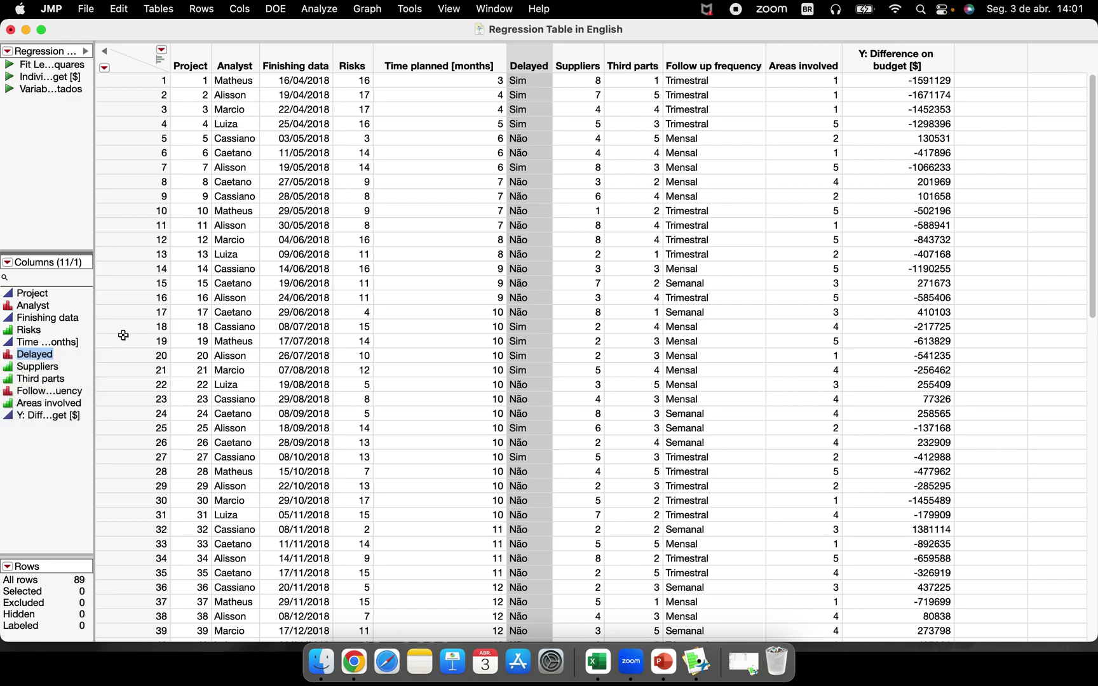
Fit Model with Y: Difference on budget and effects Risks through Areas involved, then run it.
click(315, 10)
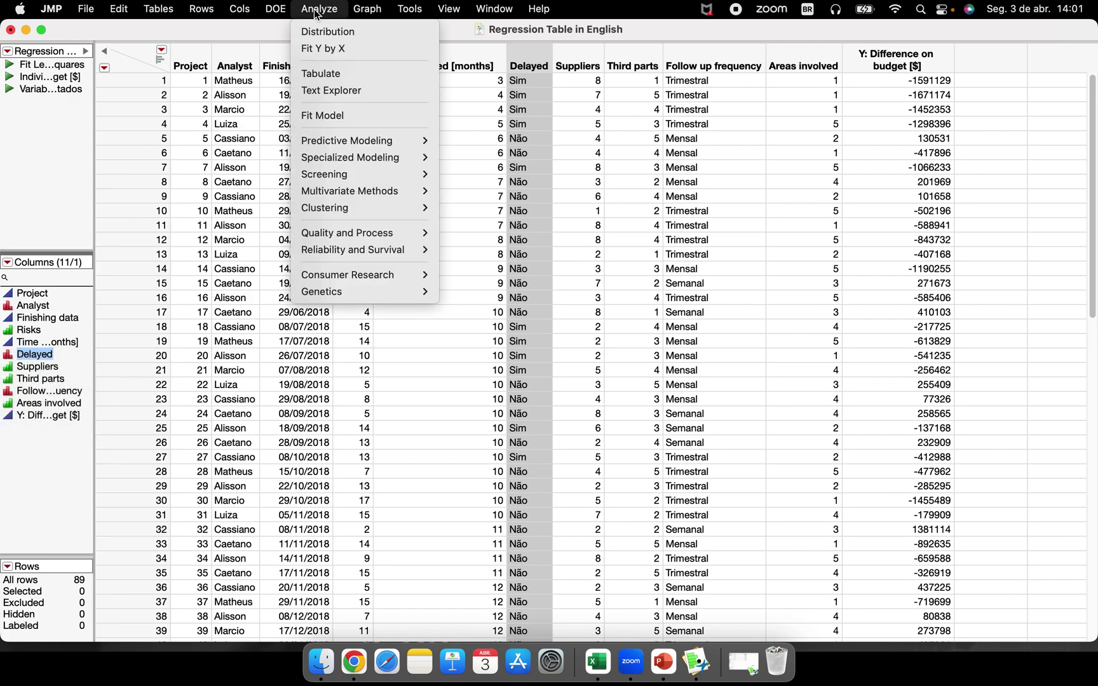
click(345, 116)
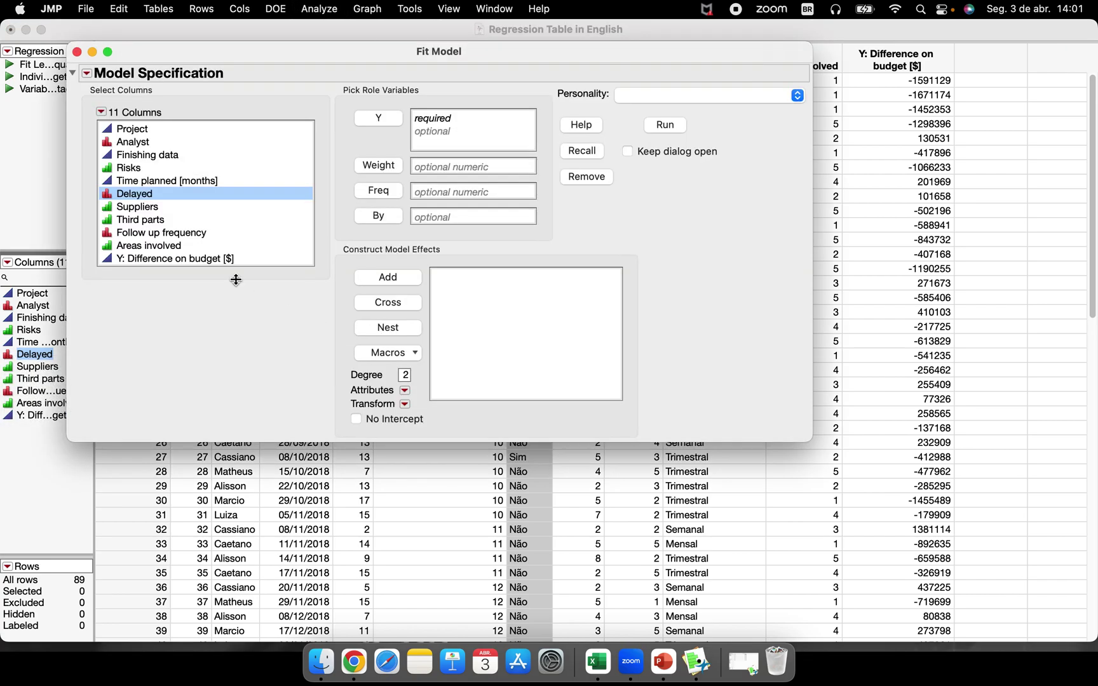
click(235, 257)
click(379, 118)
drag(146, 245, 128, 167)
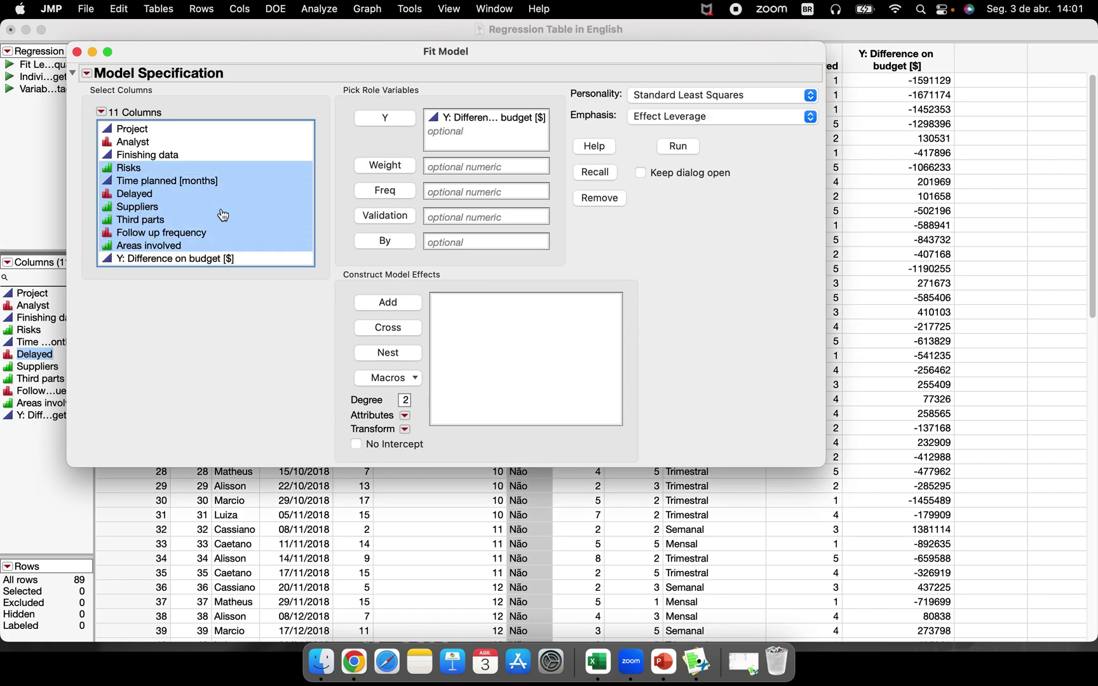
click(372, 303)
click(464, 314)
click(463, 301)
click(470, 341)
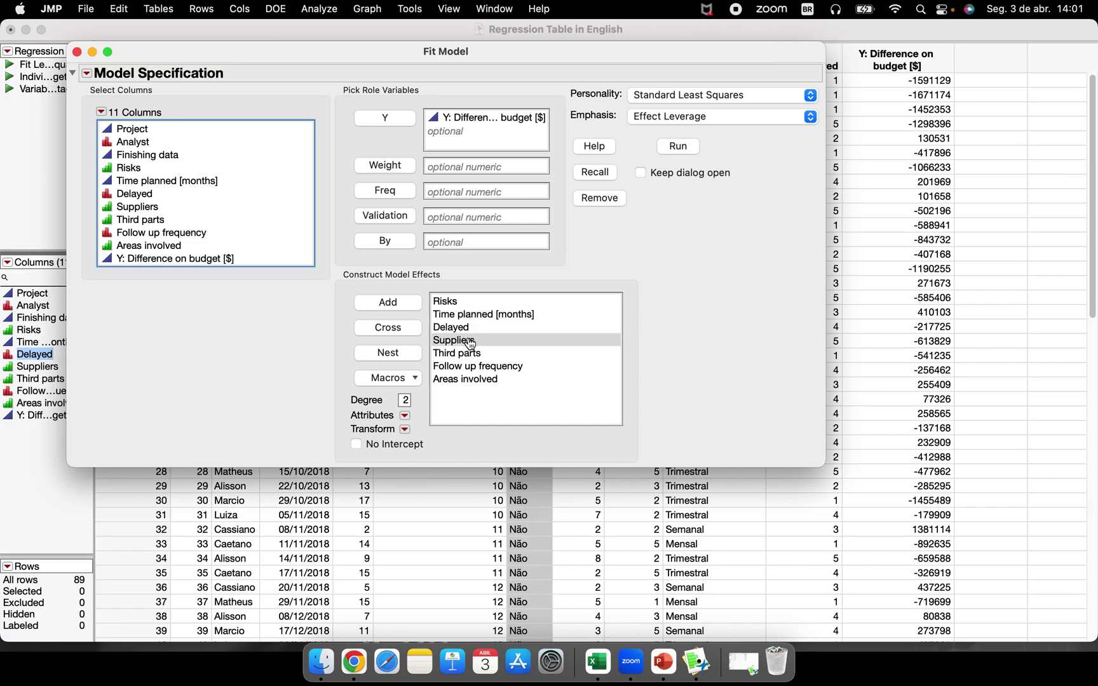
click(678, 146)
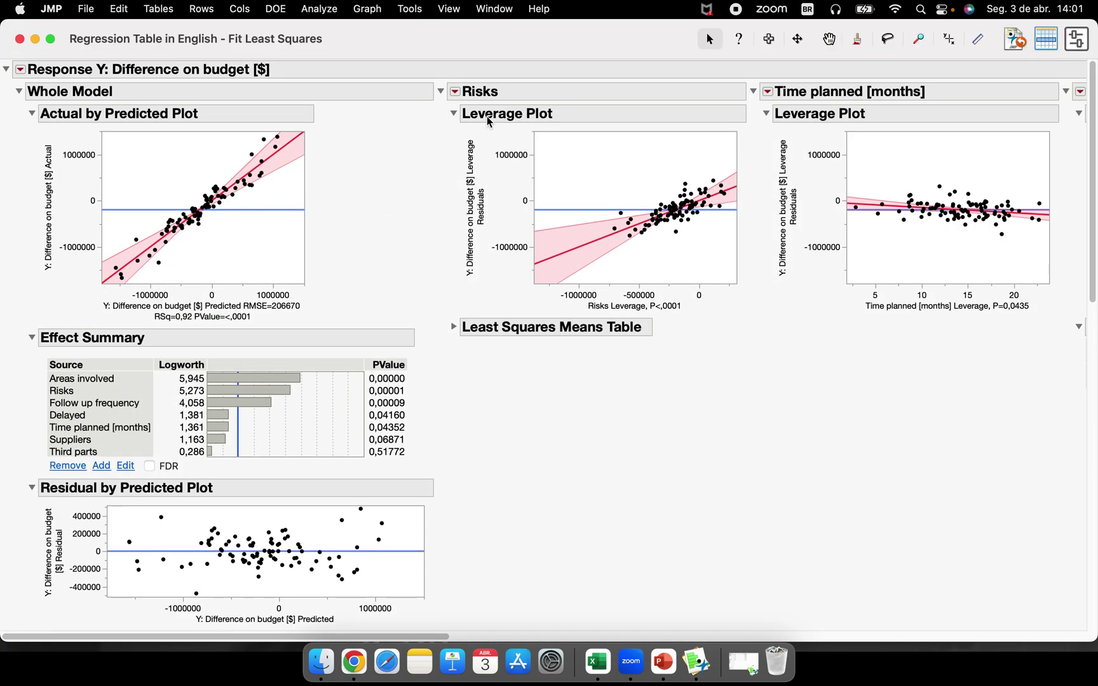
Collapse the leverage, Actual/Residual plots, Effect Summary, Summary of Fit, ANOVA, Parameter Estimates and Effect Tests sections.
alt+click(440, 91)
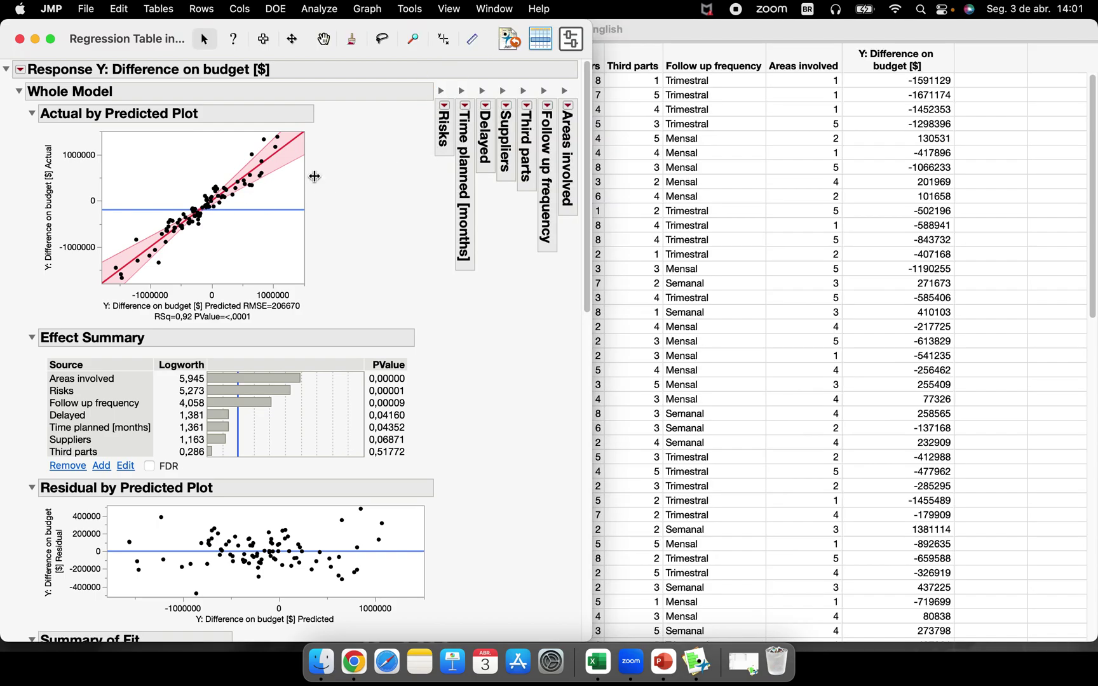
click(31, 113)
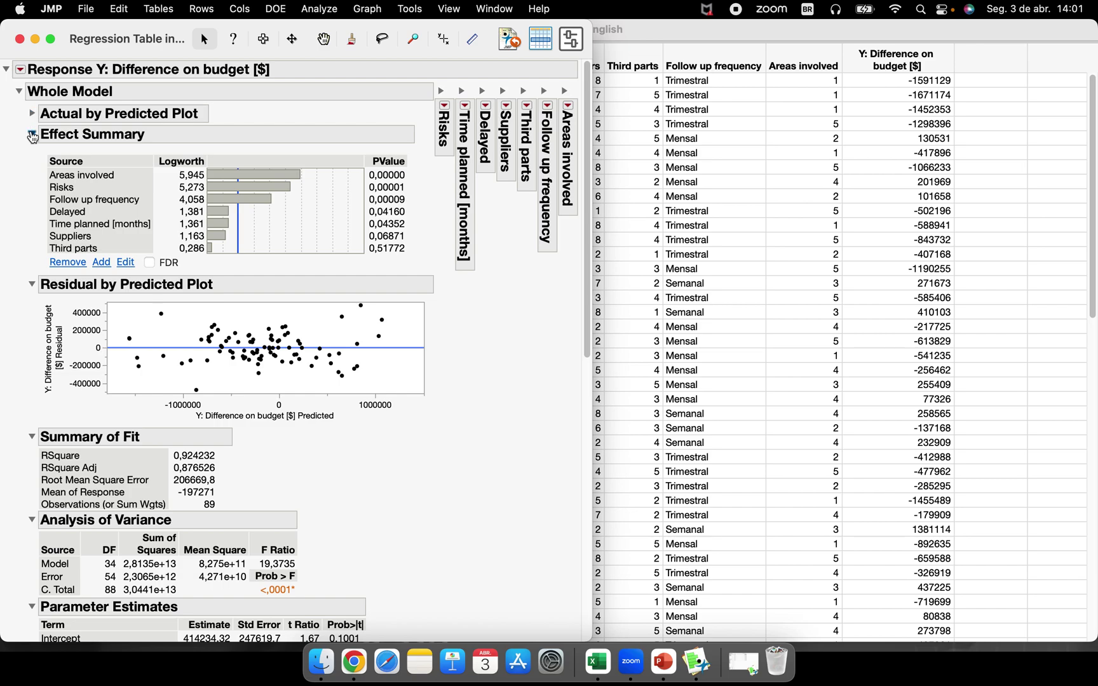
click(32, 135)
click(31, 155)
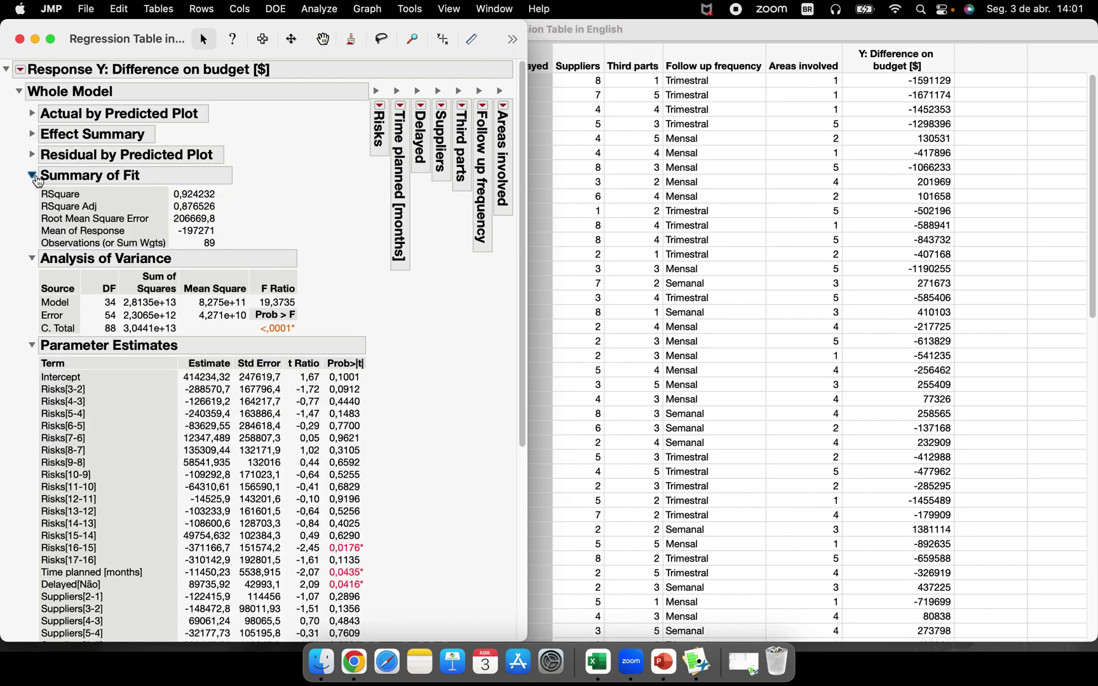
click(31, 175)
click(31, 195)
click(32, 216)
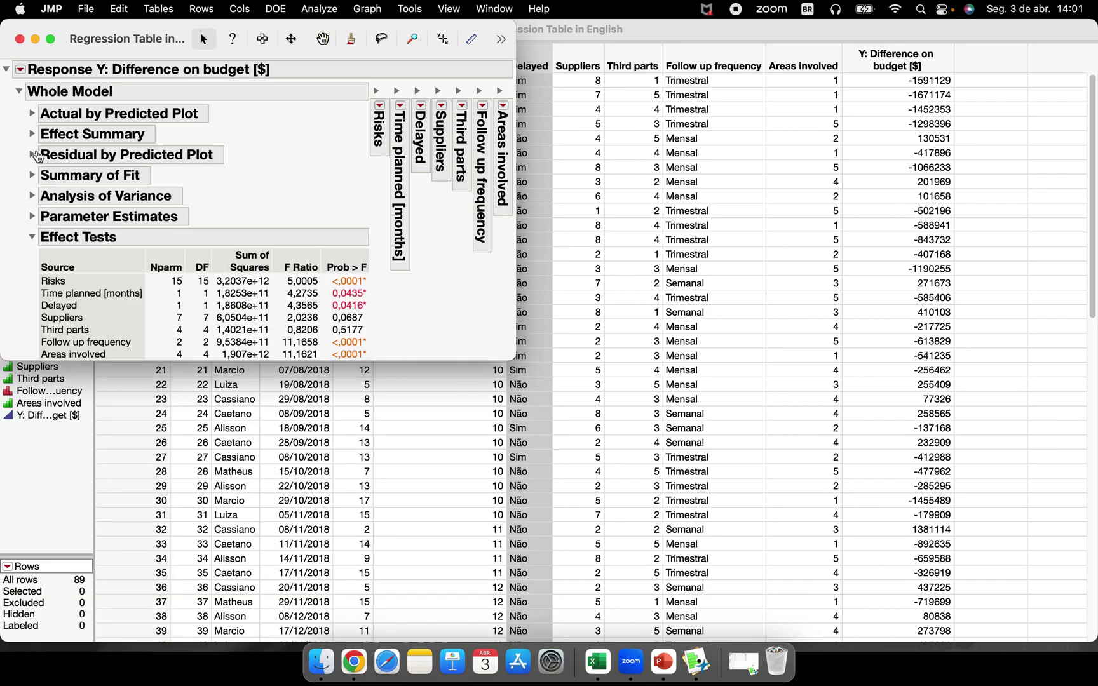
click(32, 236)
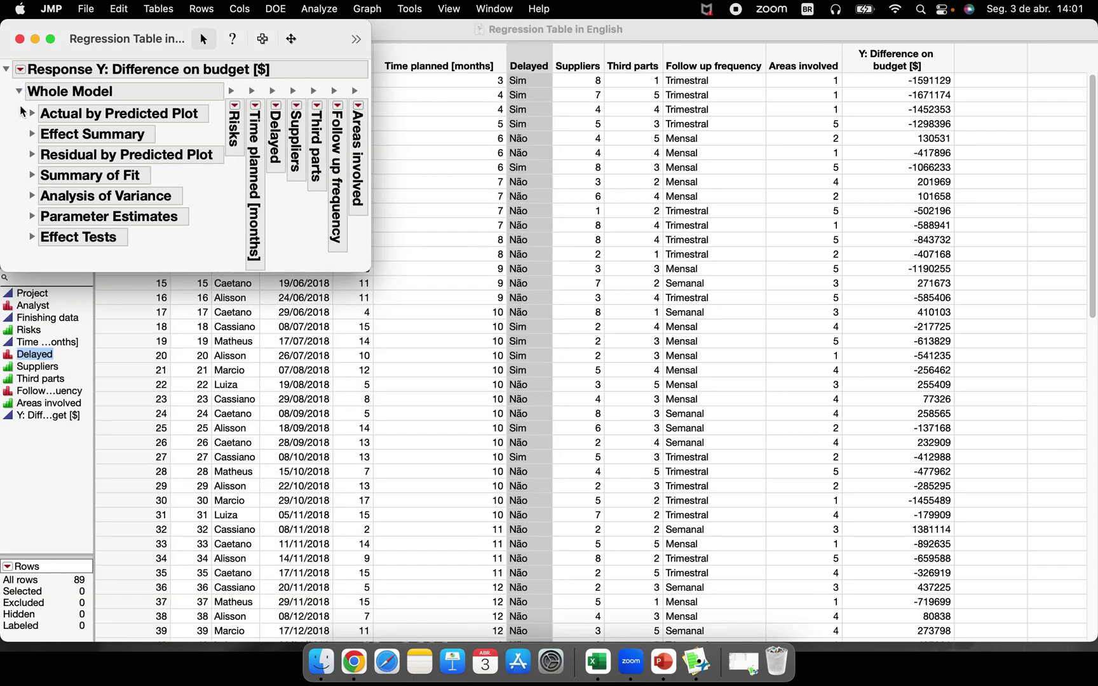
click(21, 71)
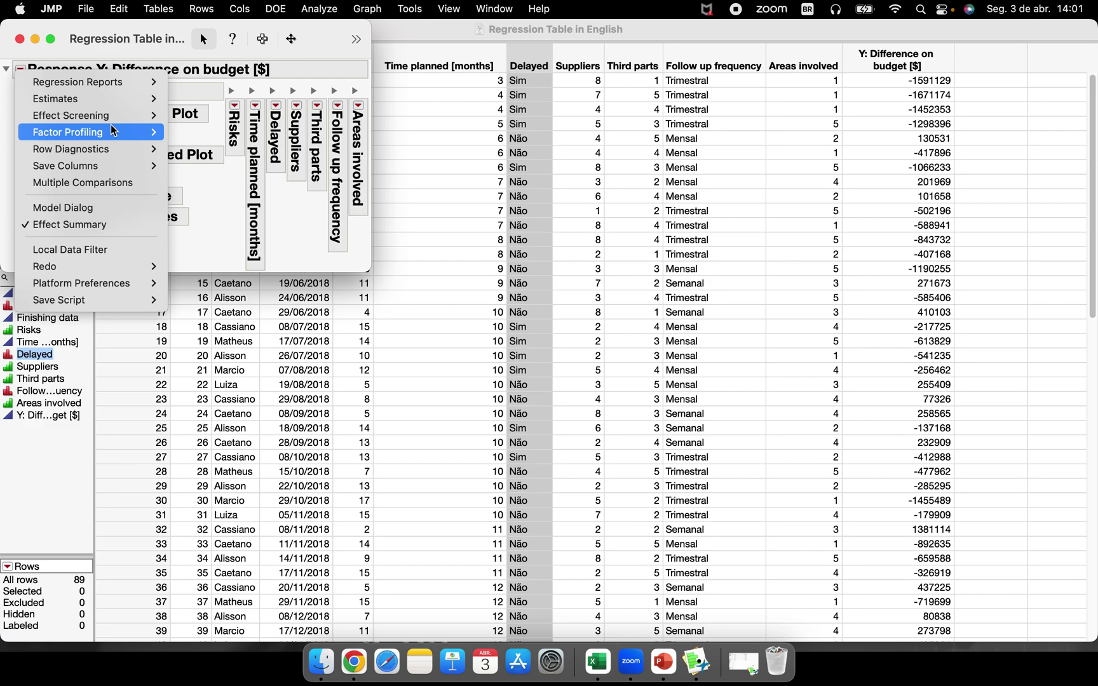
Add a Prediction Profiler to the report and maximize the report window.
mouse_move(115, 133)
click(200, 134)
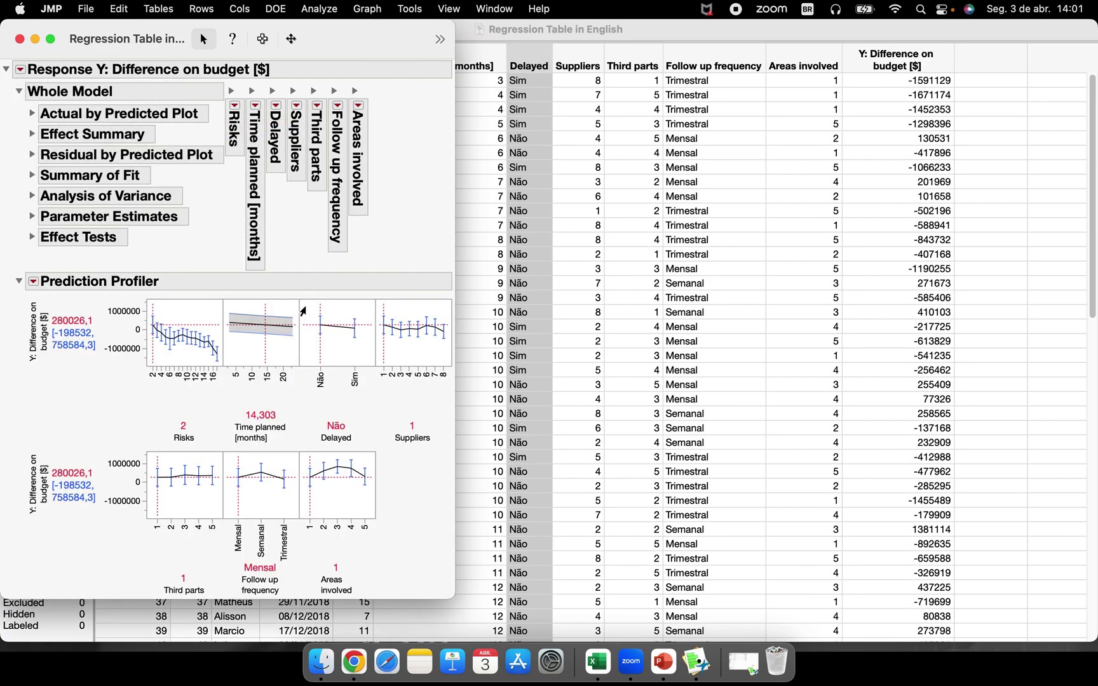
click(51, 39)
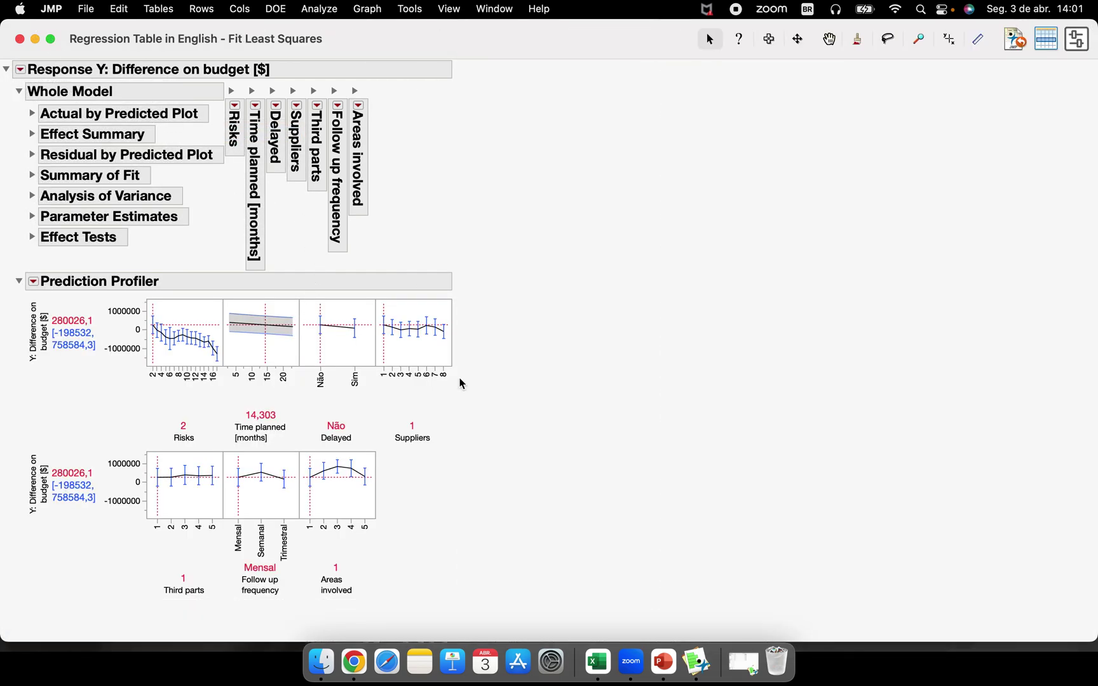
Arrange the profiler's plots in rows with 7 per row, so all seven factors sit in one row.
click(33, 281)
mouse_move(167, 581)
click(231, 577)
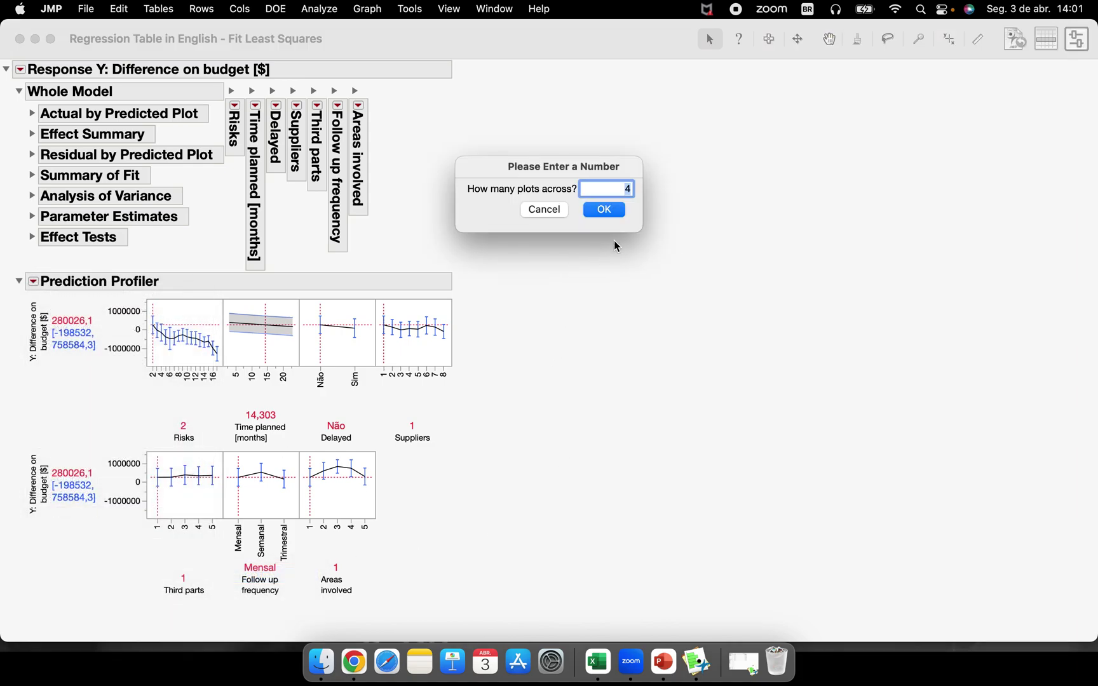
text(7)
click(604, 210)
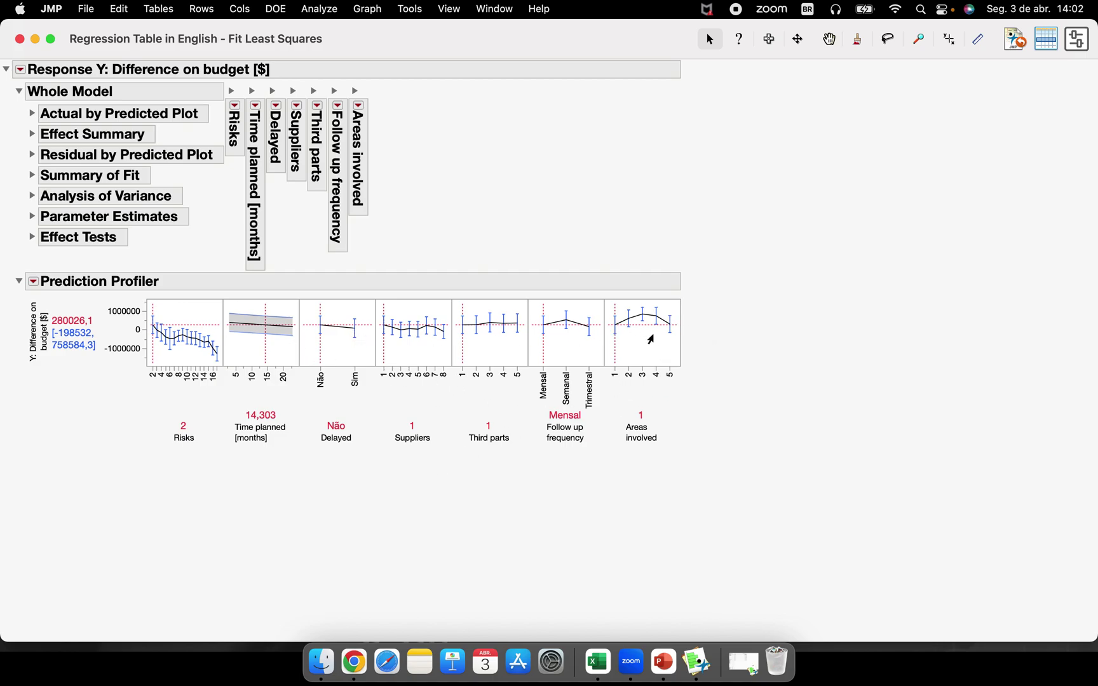
Compare Semanal and Mensal follow-up frequency, then set Third parts to 2 in the profiler.
mouse_move(544, 351)
mouse_down()
mouse_move(562, 348)
mouse_move(537, 350)
mouse_up()
mouse_move(467, 352)
mouse_down()
mouse_move(522, 357)
mouse_move(471, 353)
mouse_up()
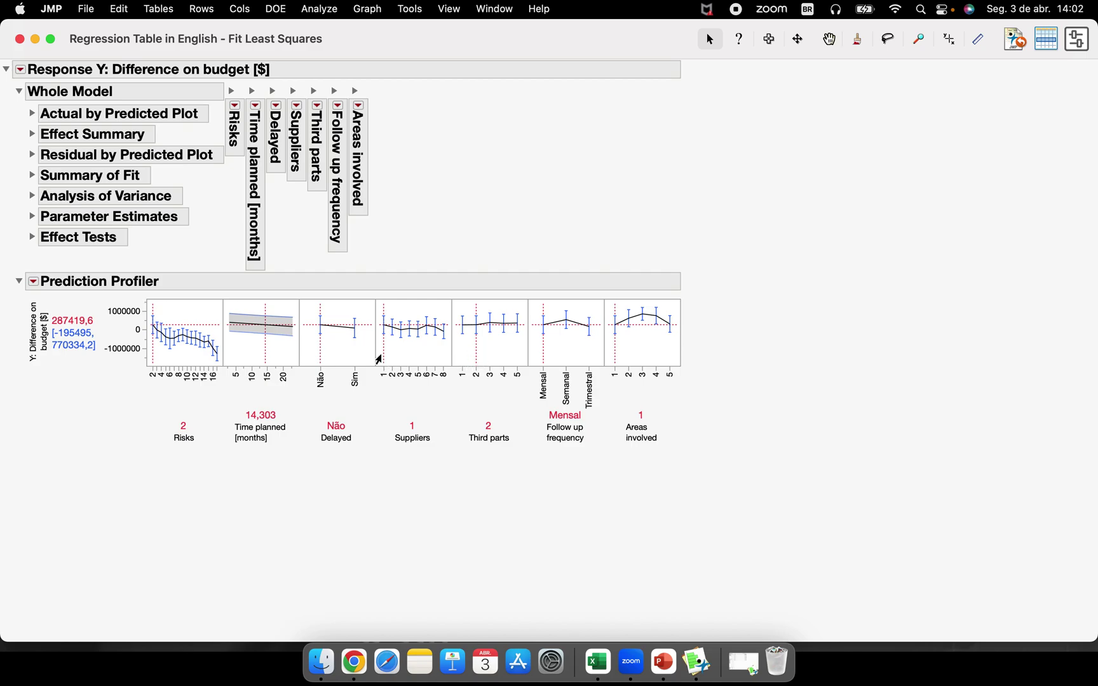
drag(382, 358, 409, 355)
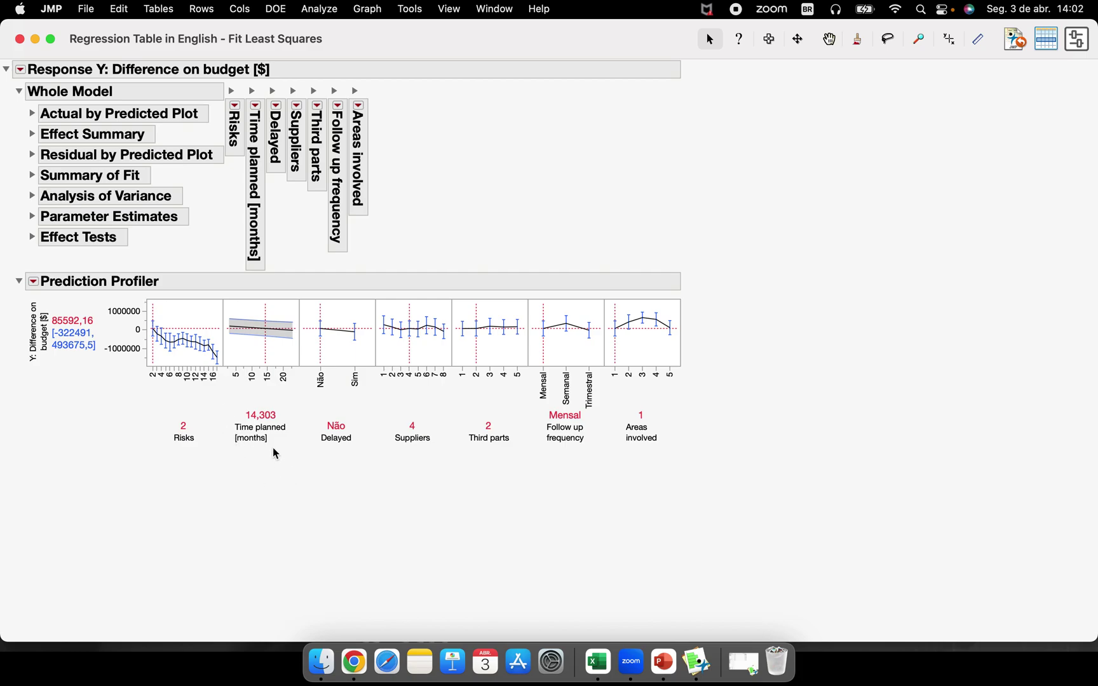
Set Time planned to 11,5 and move Risks to 10, then lower it to 9.
drag(264, 351, 256, 348)
click(263, 416)
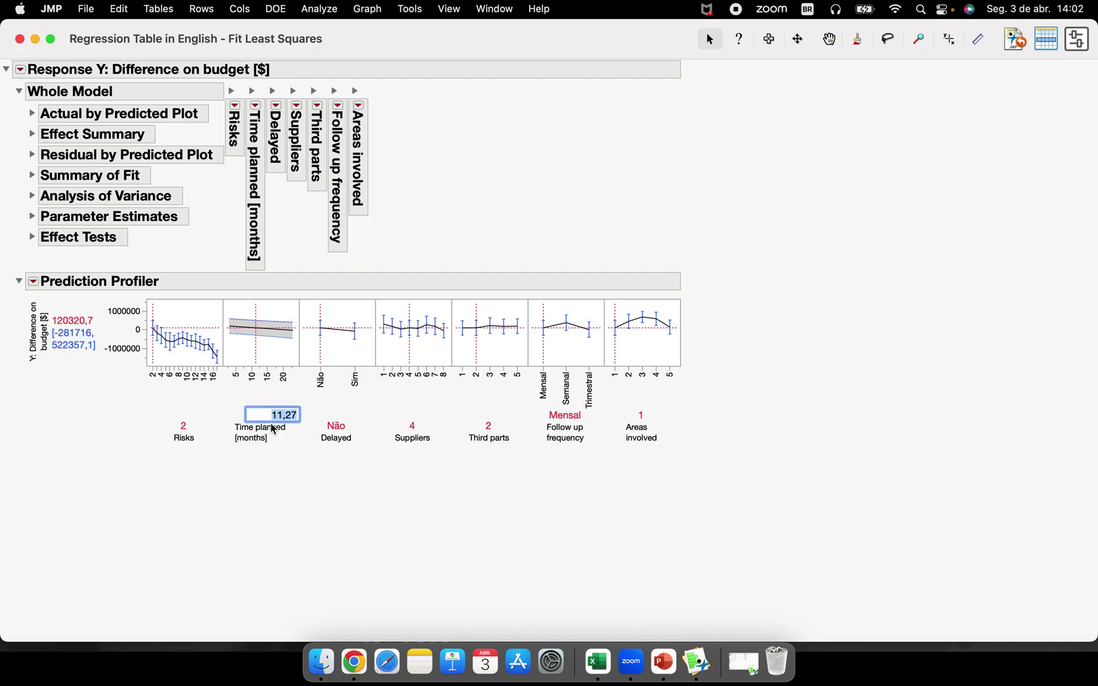
text(11,5)
key(Return)
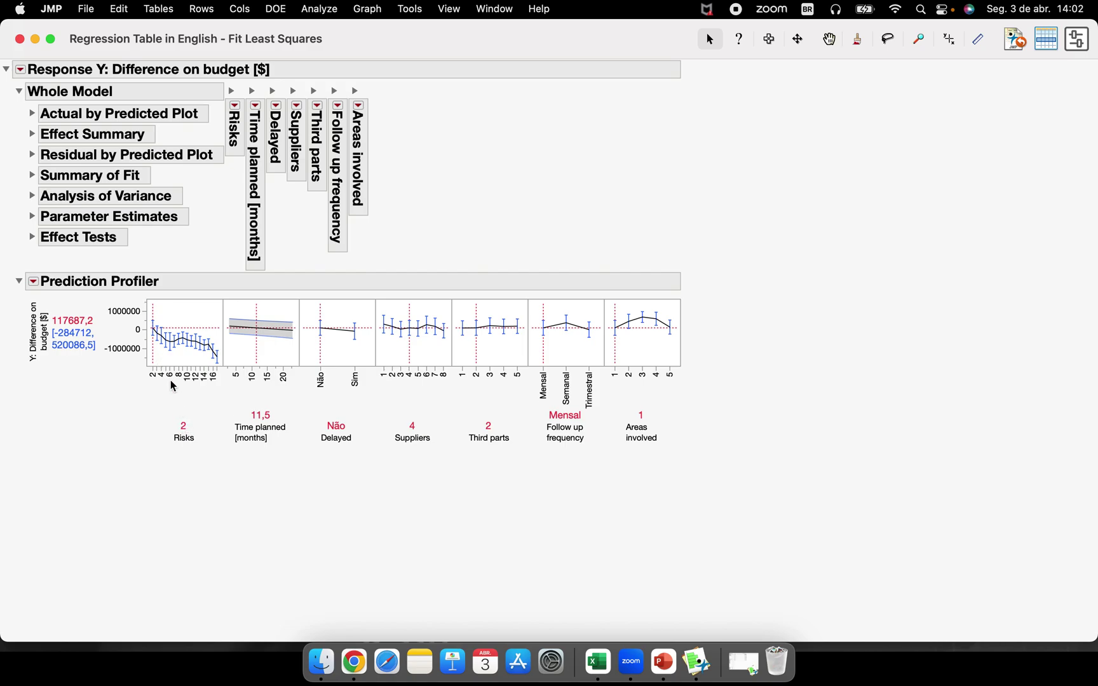
drag(169, 355, 185, 364)
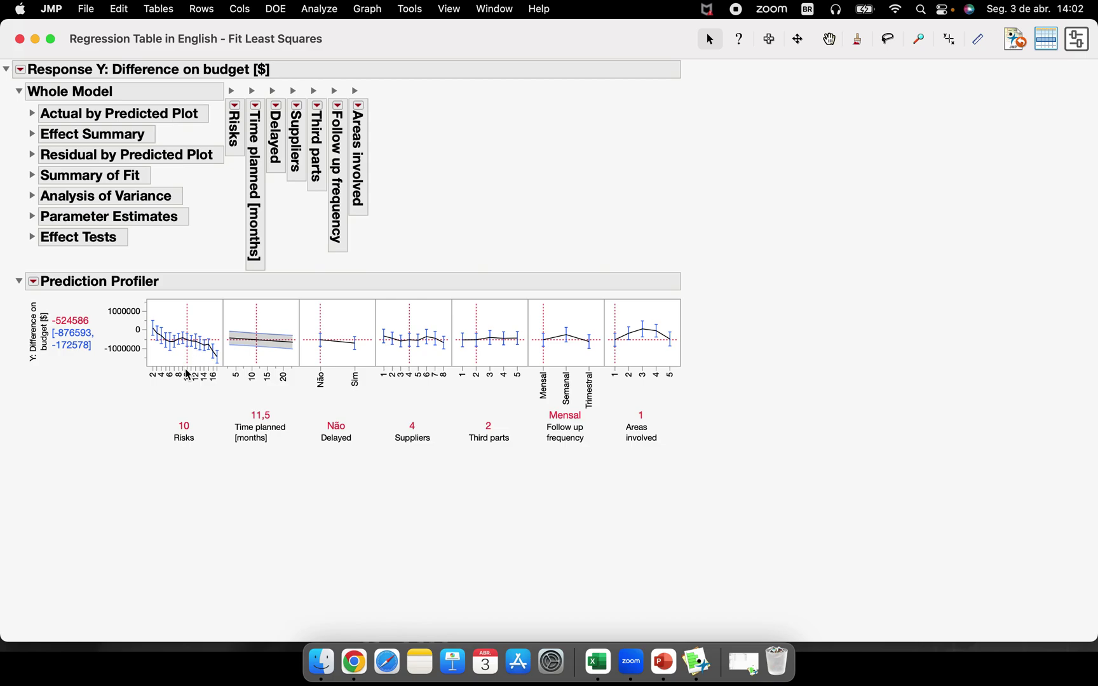
drag(186, 359, 175, 358)
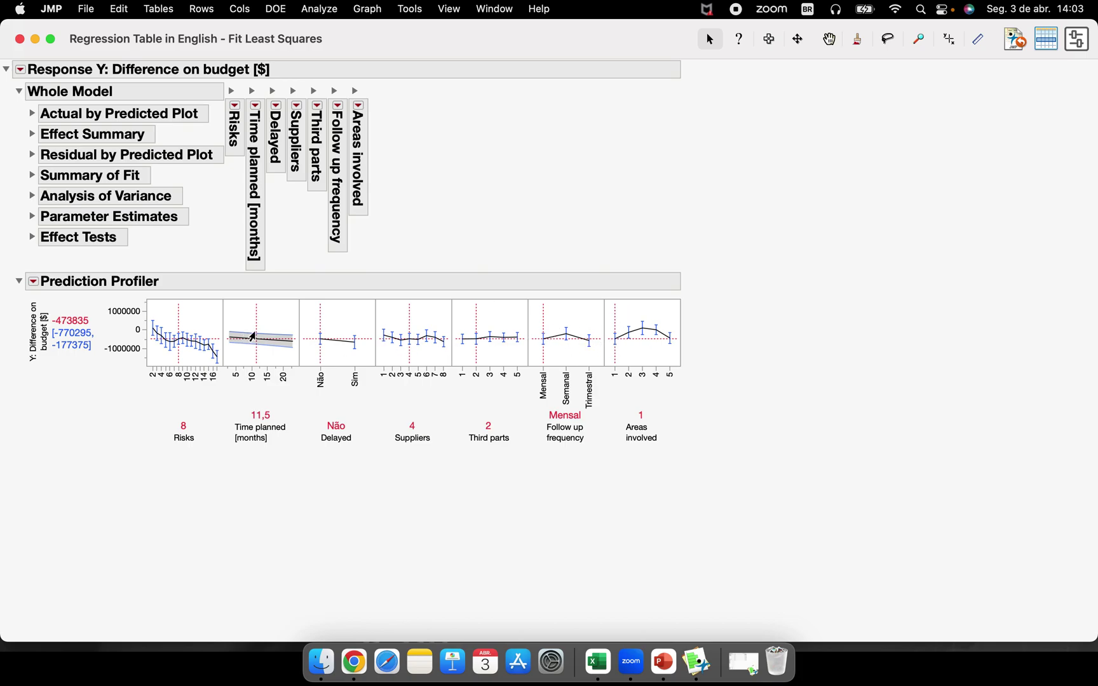
Raise the profiler's Risks setting from 8 back to 10.
click(20, 322)
mouse_move(21, 325)
mouse_down()
mouse_move(19, 347)
mouse_move(37, 371)
mouse_move(84, 367)
mouse_move(95, 318)
mouse_move(65, 294)
mouse_move(33, 306)
mouse_move(25, 344)
mouse_up()
drag(178, 319, 185, 324)
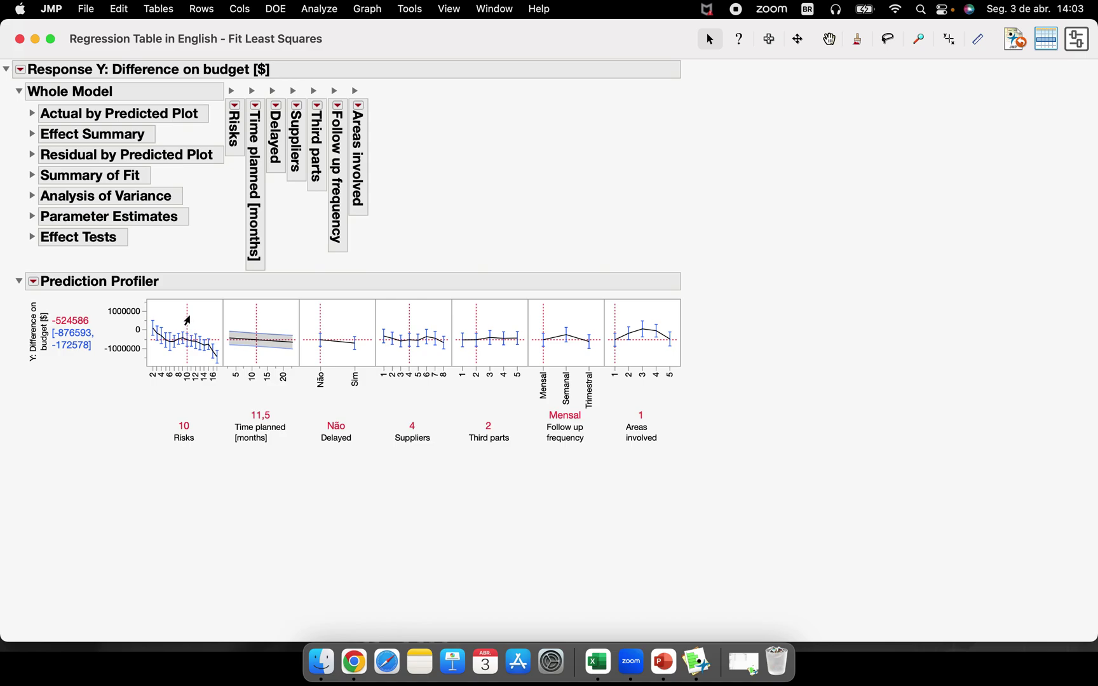
Set Time planned to 12 months and Areas involved to 3, predicting 56001,31.
click(262, 415)
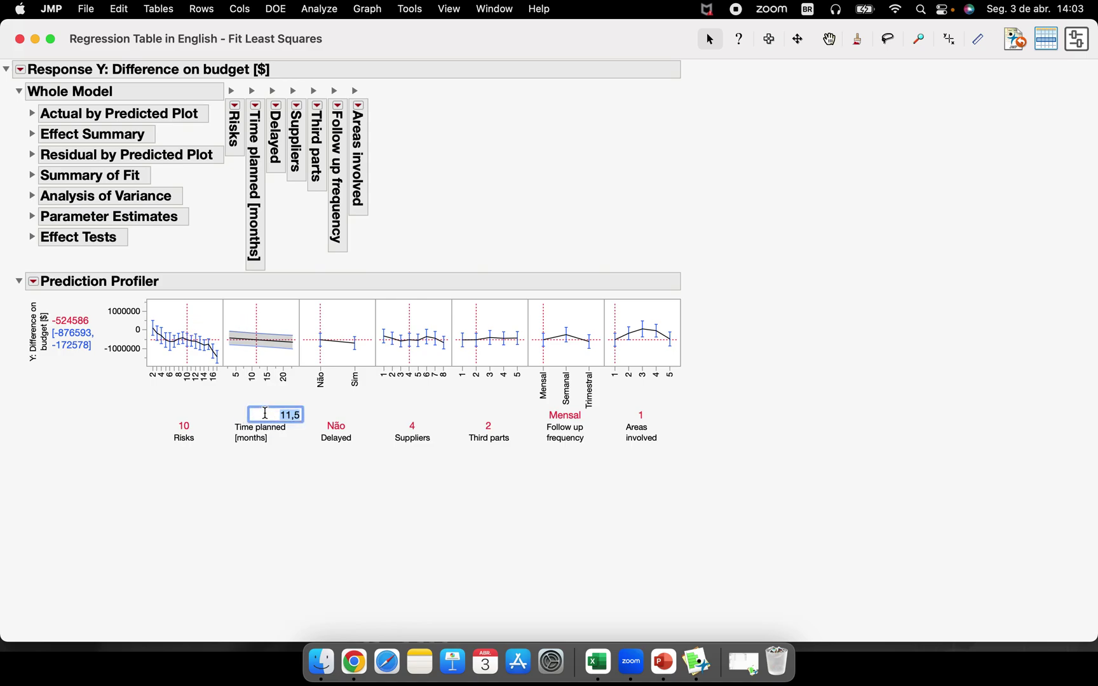
text(12)
key(Return)
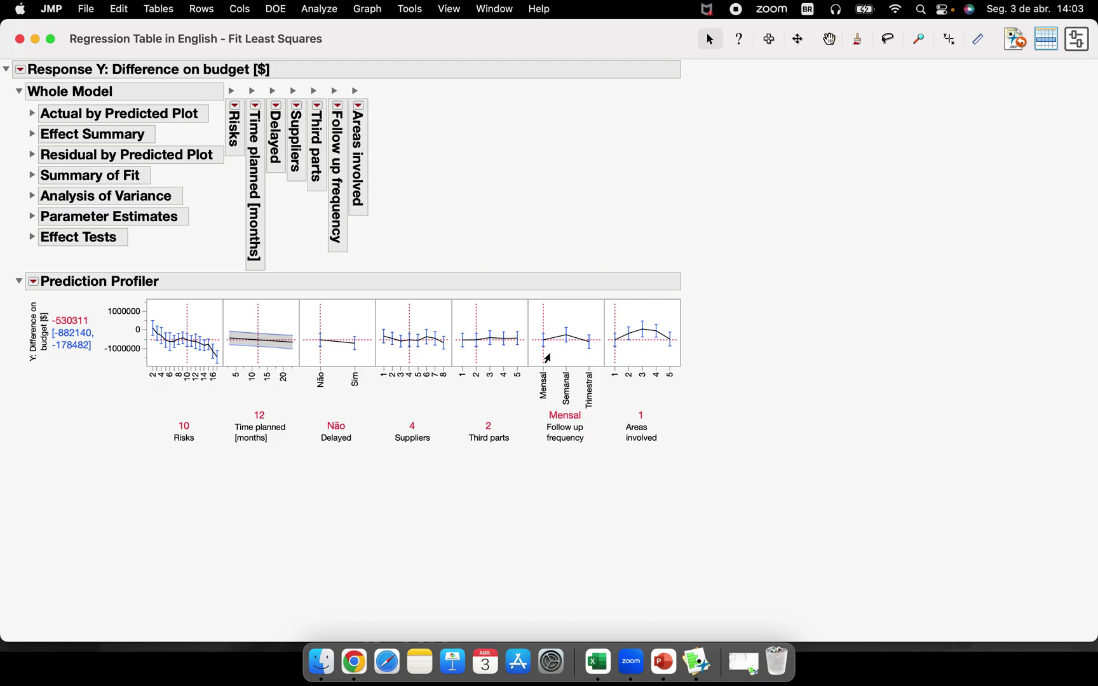
click(639, 351)
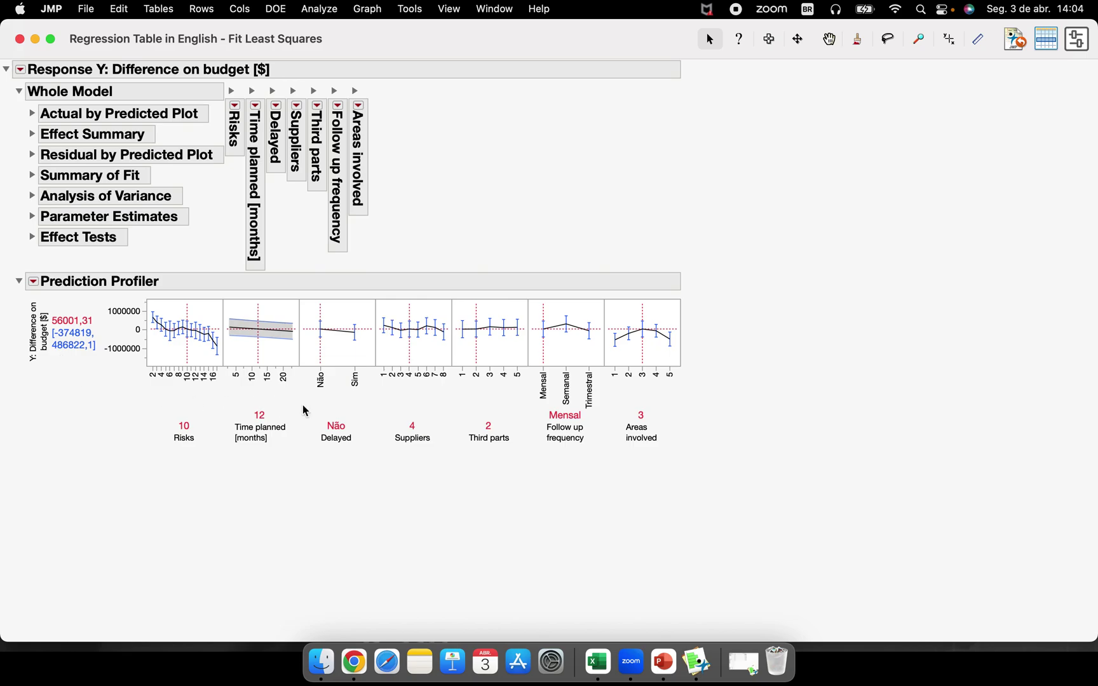
click(33, 282)
Hide confidence intervals and set Follow up frequency to Semanal, Suppliers to 5 and Risks to 11.
click(90, 403)
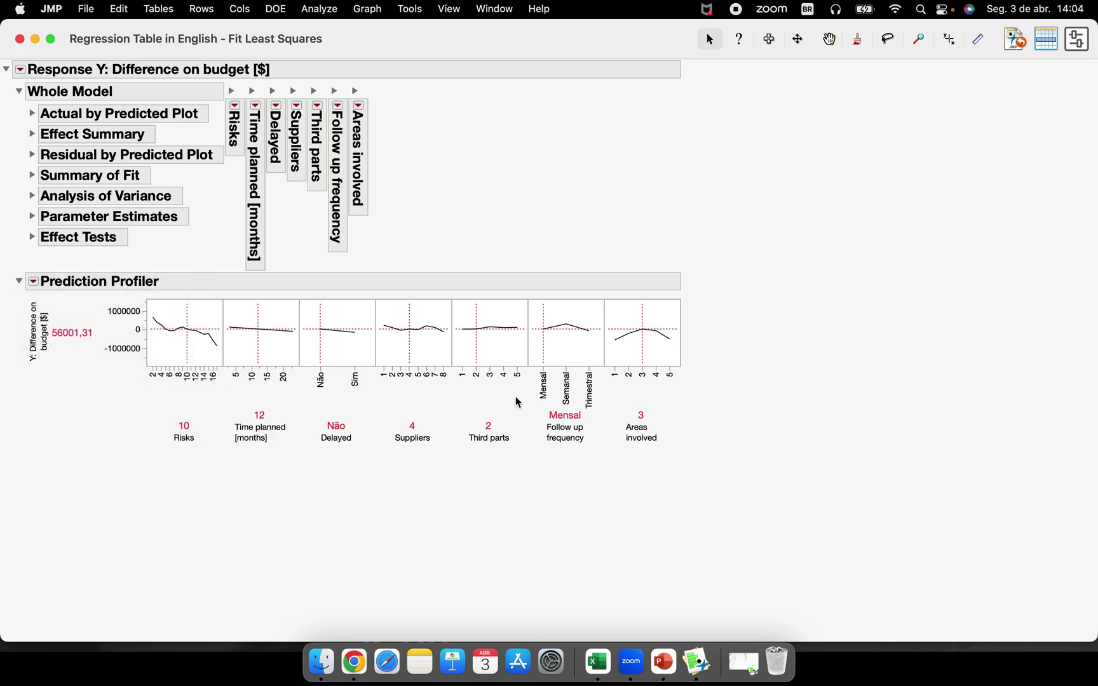
drag(630, 345, 642, 351)
click(565, 350)
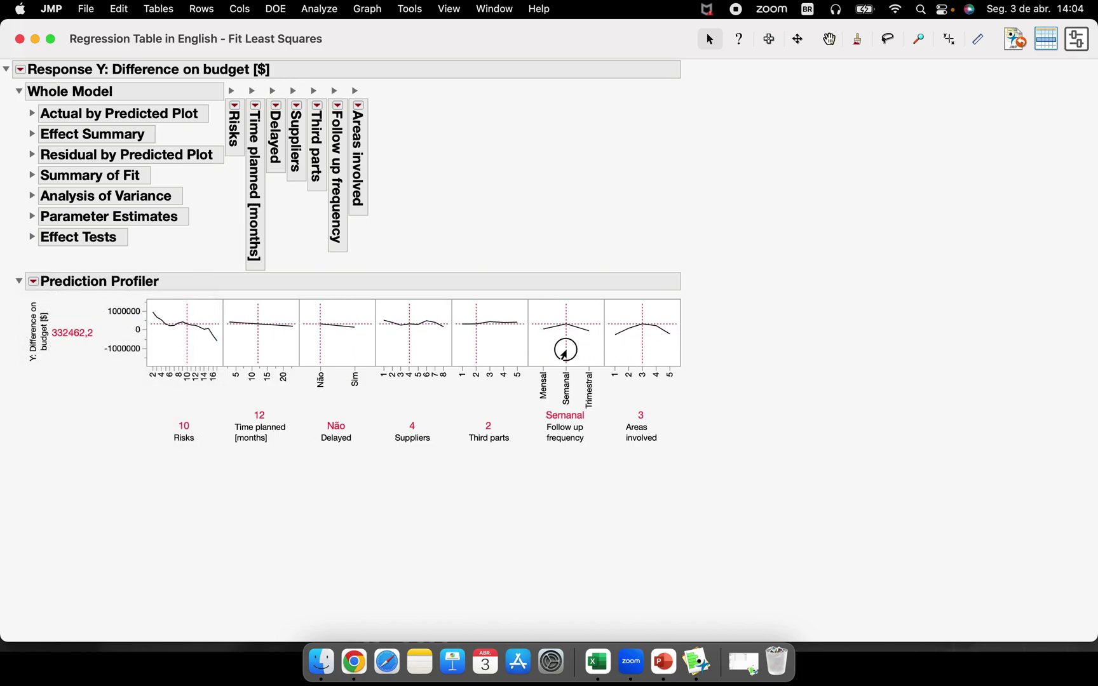
click(392, 348)
click(418, 351)
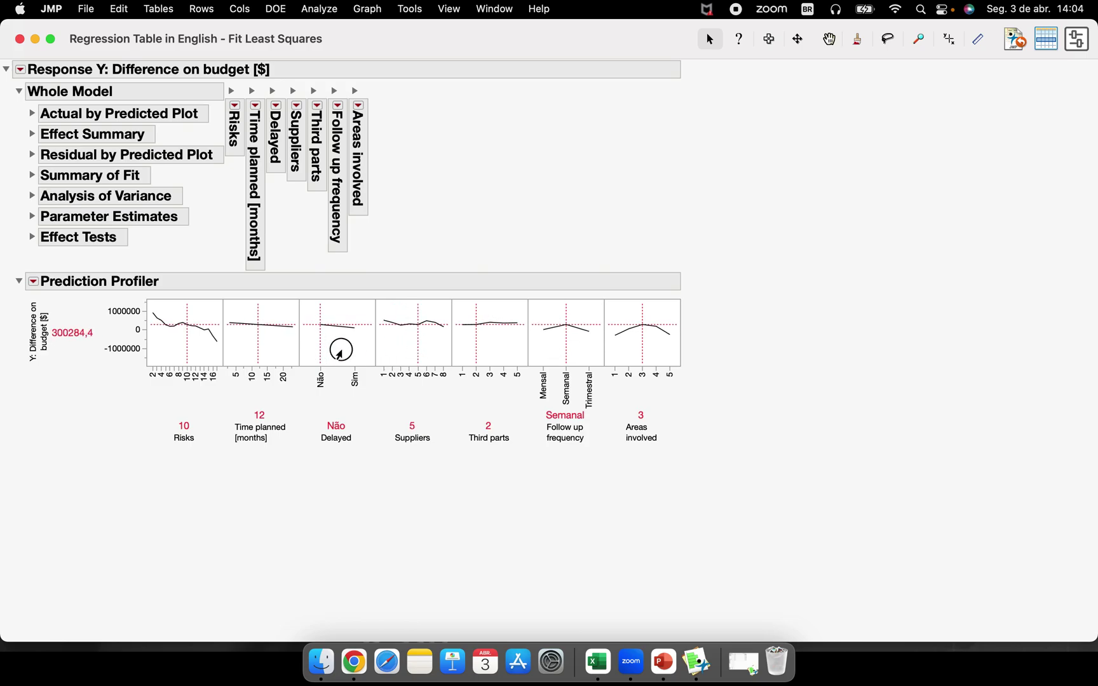
drag(341, 348, 321, 348)
mouse_move(196, 350)
mouse_down()
mouse_move(157, 346)
mouse_move(201, 359)
mouse_move(143, 341)
mouse_move(200, 357)
mouse_move(166, 345)
mouse_move(189, 355)
mouse_up()
Restore the report window and switch the data table's Risks column to Continuous.
double_click(337, 48)
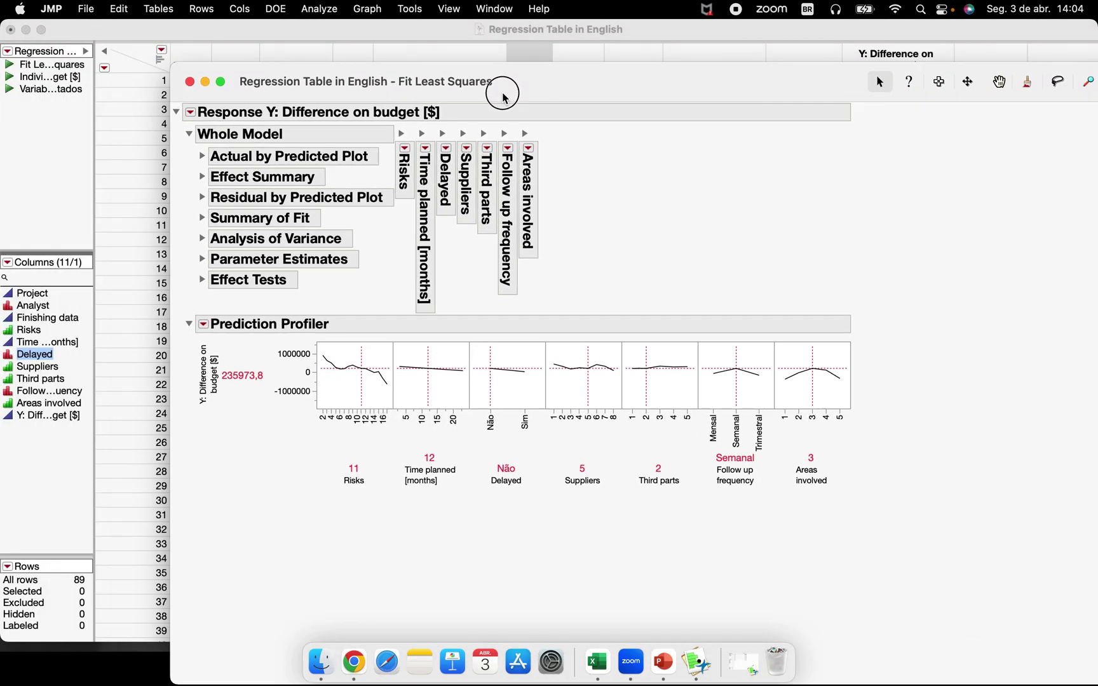
drag(490, 86, 785, 88)
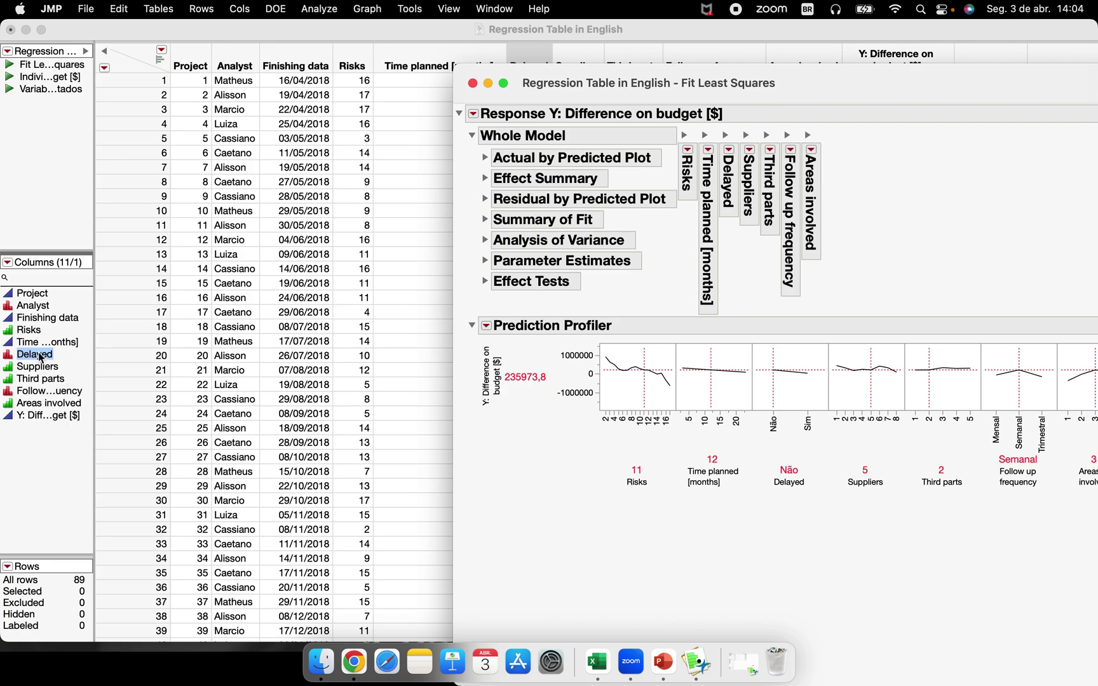
click(28, 337)
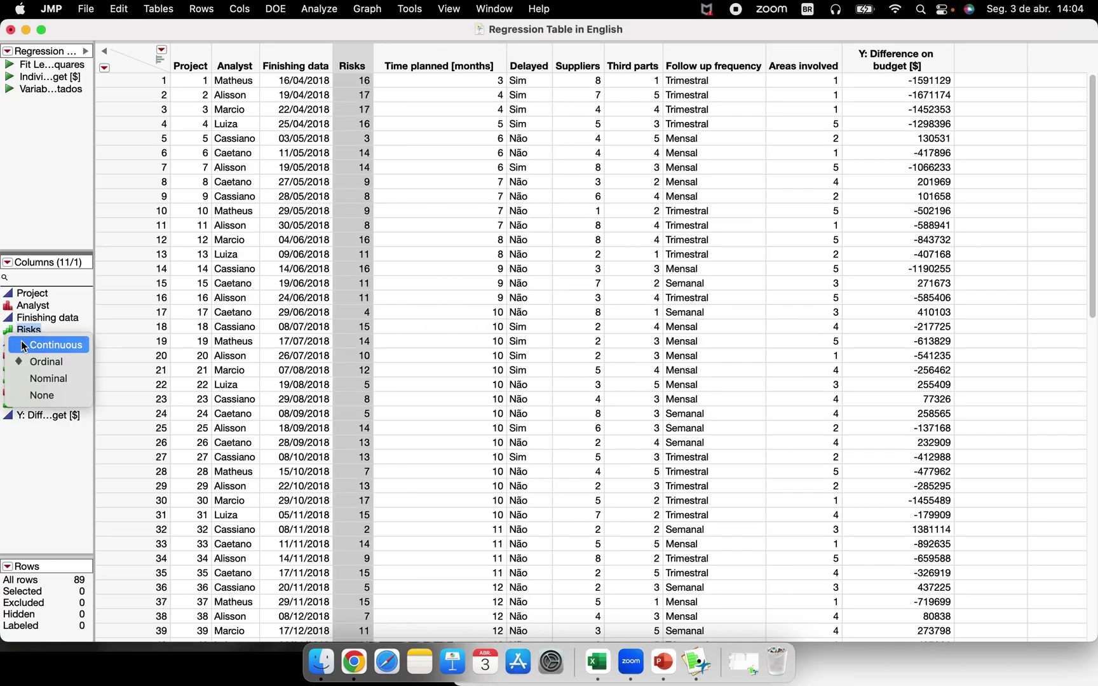
click(24, 346)
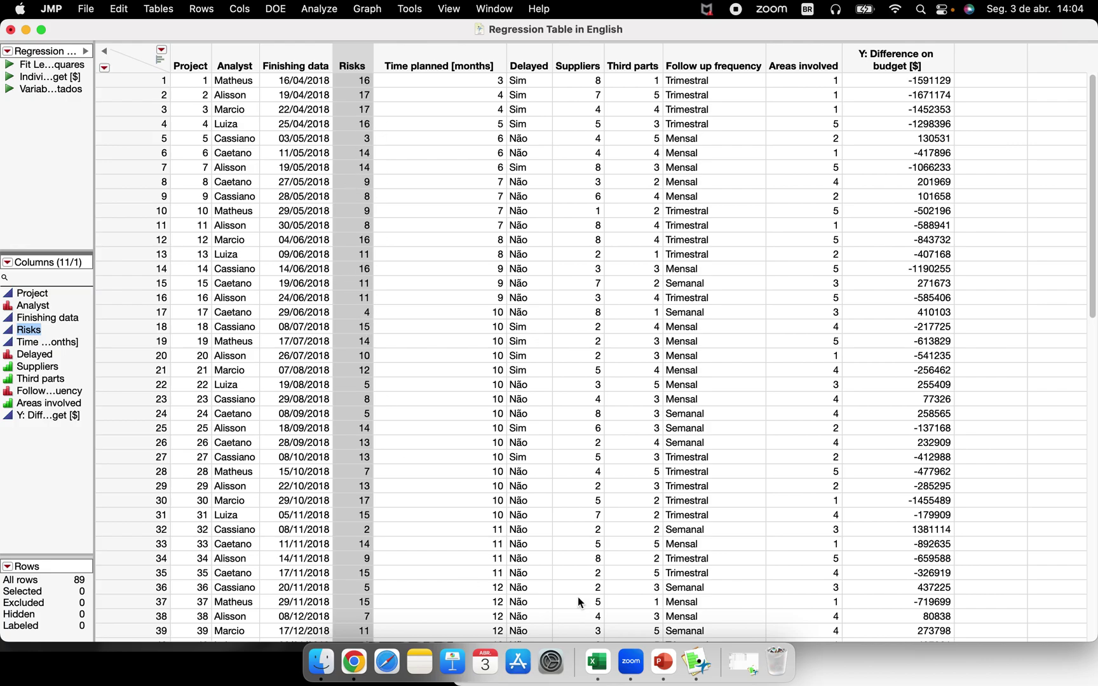
Bring the Fit Least Squares report back to the front and maximize it.
click(750, 668)
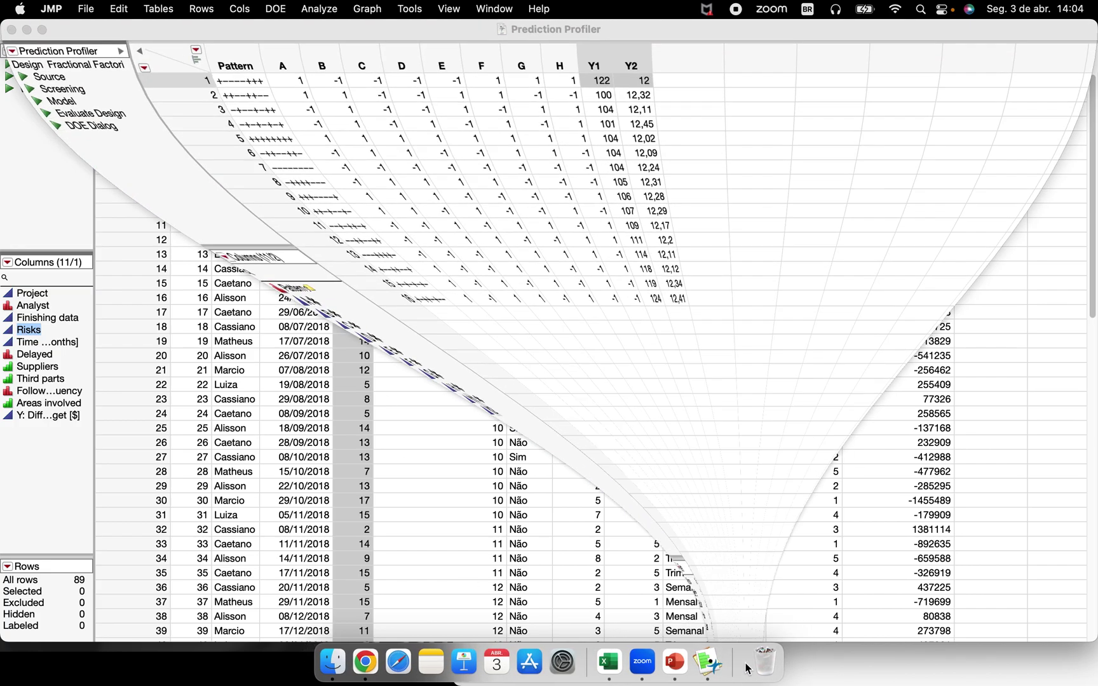
right_click(713, 670)
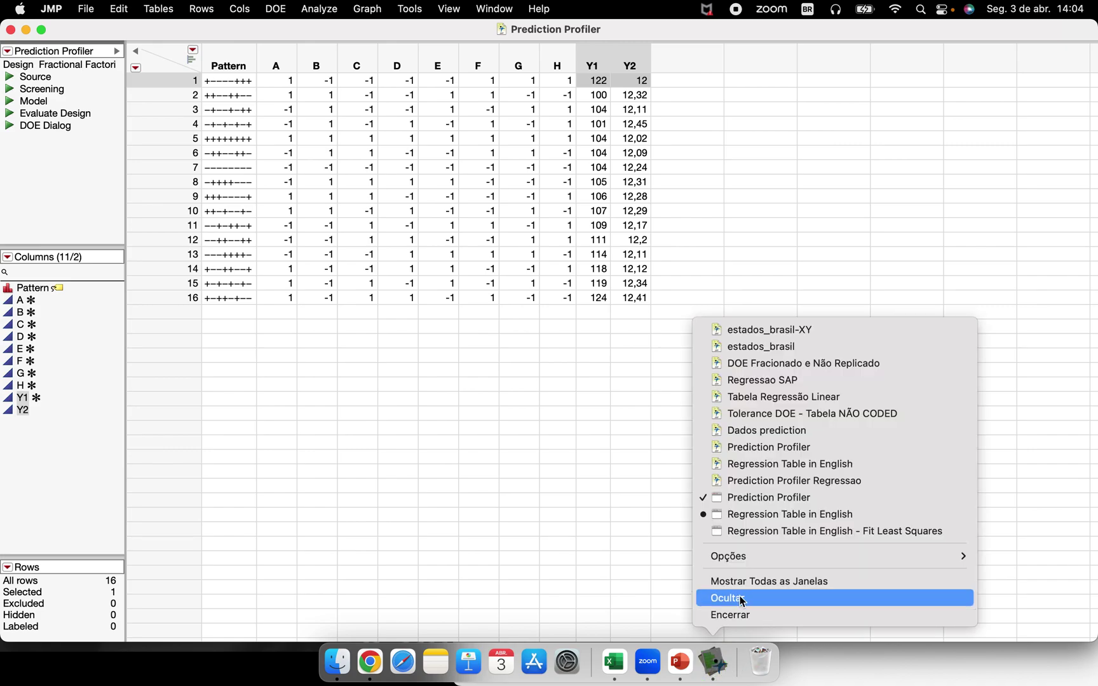
click(776, 530)
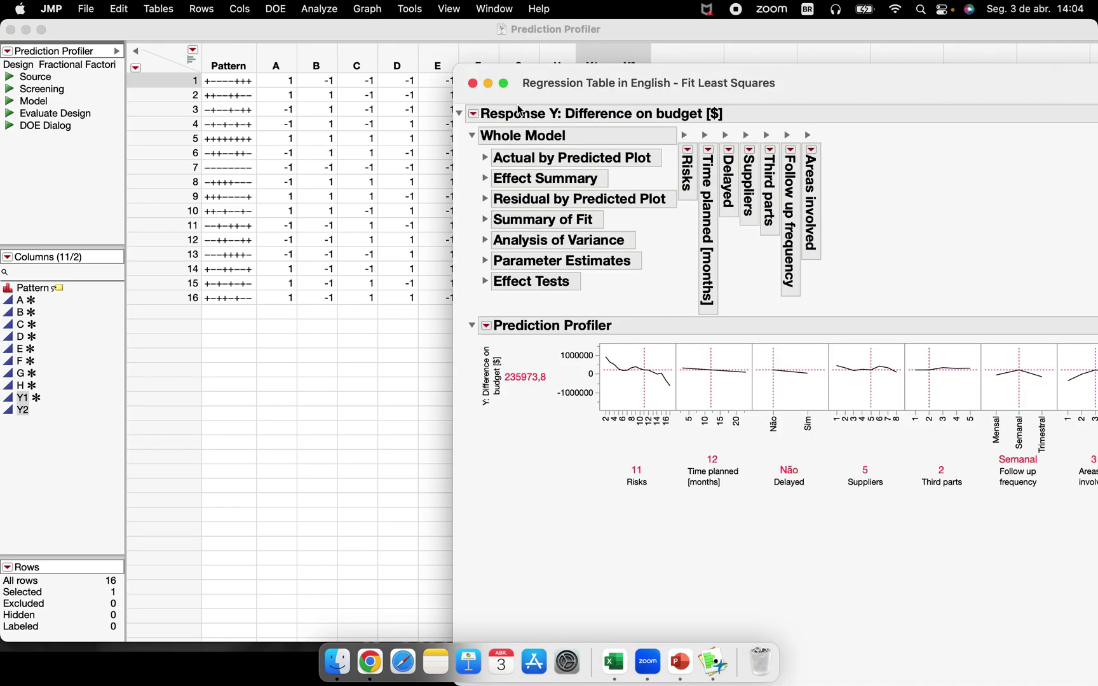
click(503, 83)
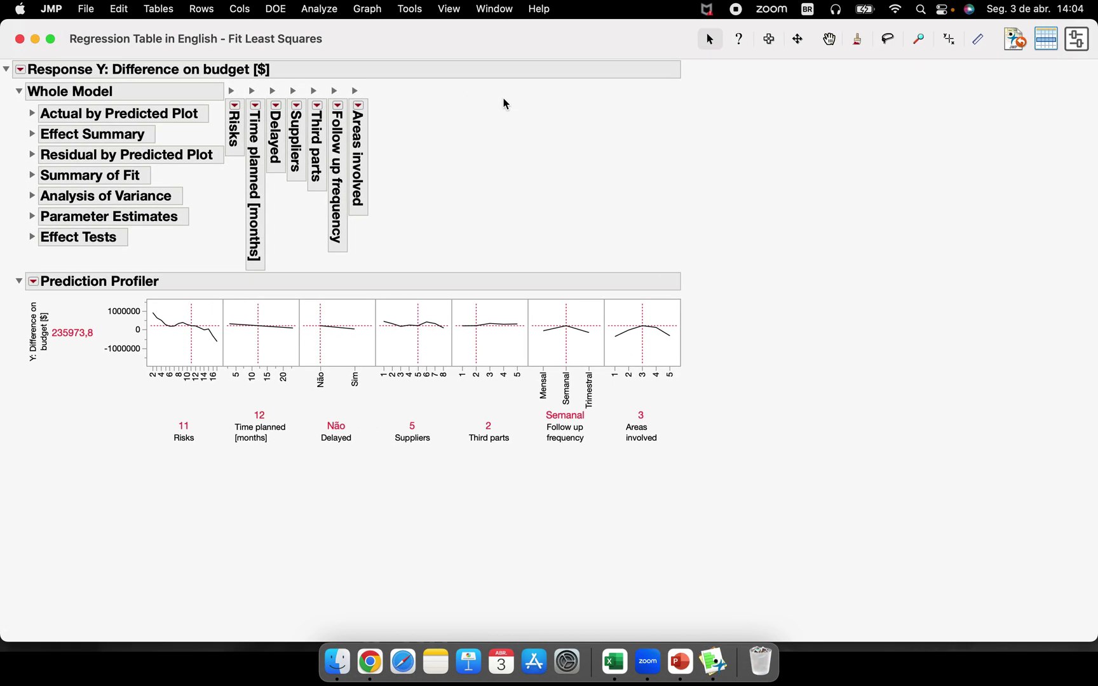
Redo the analysis in a new report with Risks now treated as continuous.
click(23, 70)
mouse_move(36, 84)
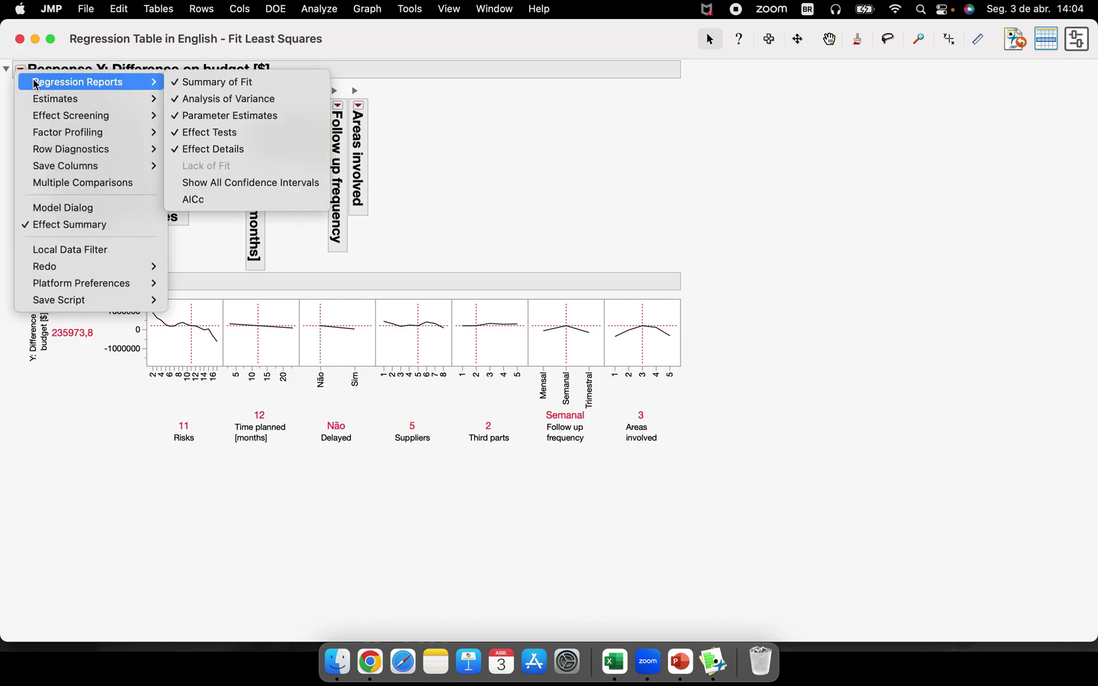
mouse_move(108, 271)
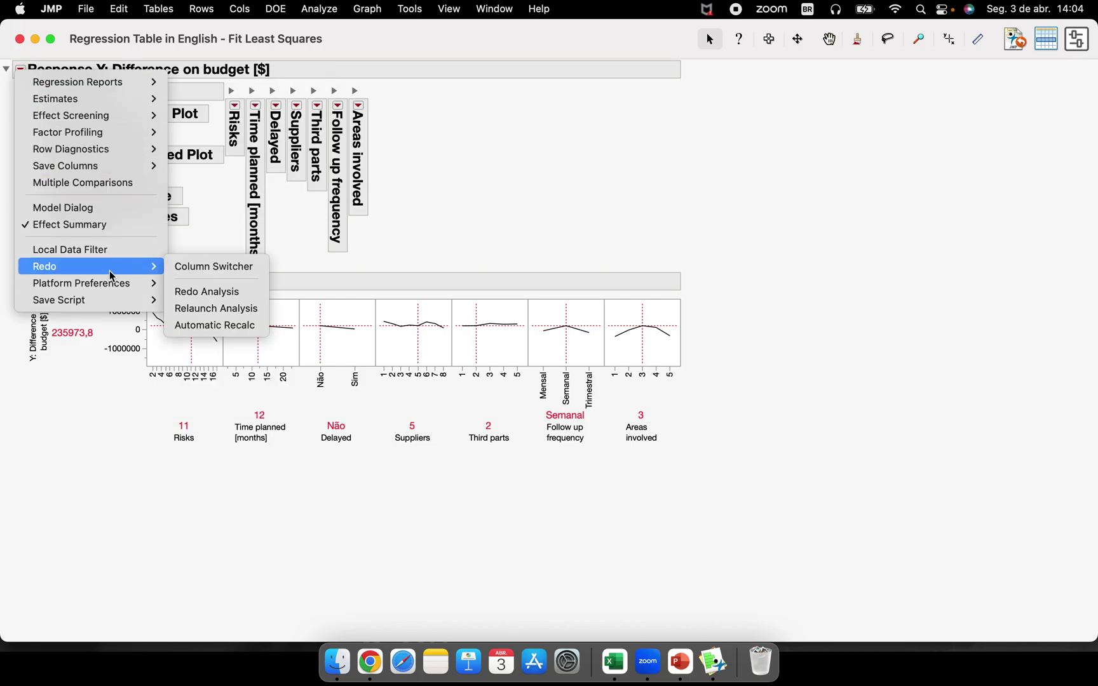
click(211, 291)
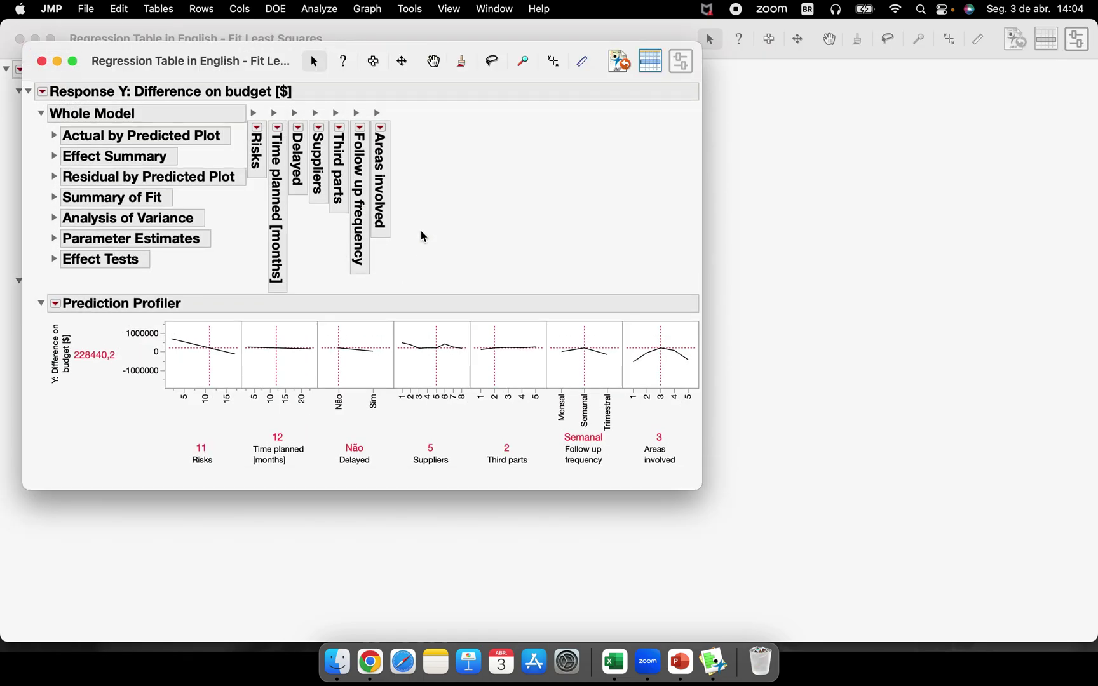
Move the new report aside and drag Risks to 12,74, predicting 133077,1.
drag(286, 68, 569, 76)
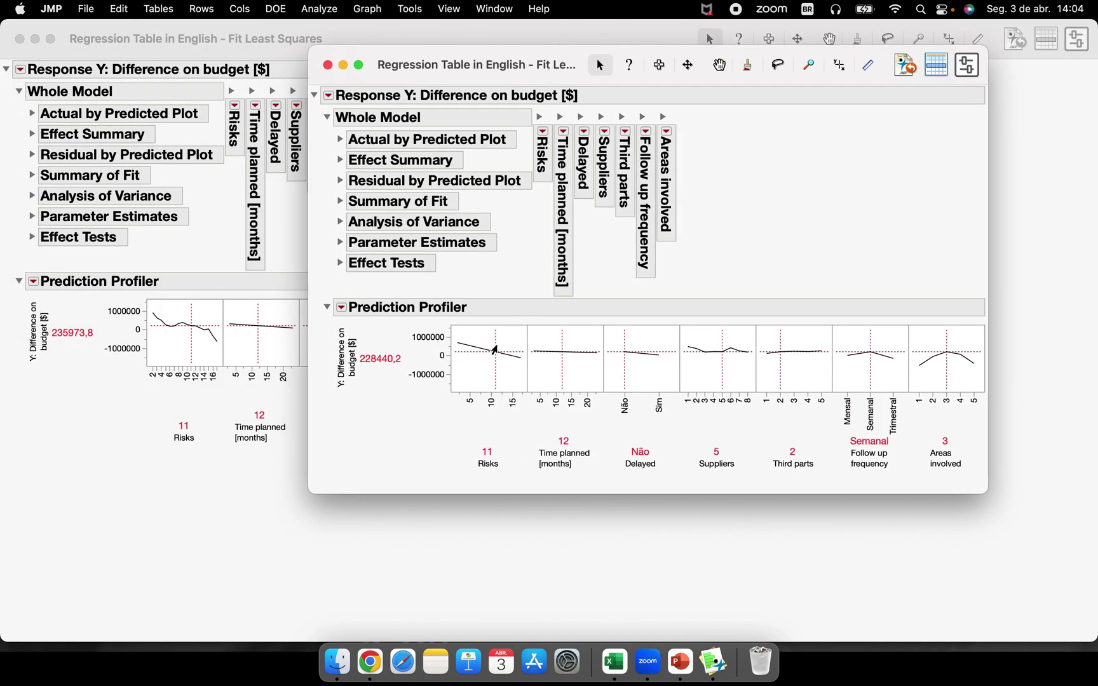
mouse_move(494, 372)
mouse_down()
mouse_move(451, 361)
mouse_move(519, 379)
mouse_move(484, 369)
mouse_move(473, 395)
mouse_move(515, 382)
mouse_move(458, 375)
mouse_move(497, 390)
mouse_move(460, 372)
mouse_move(502, 387)
mouse_up()
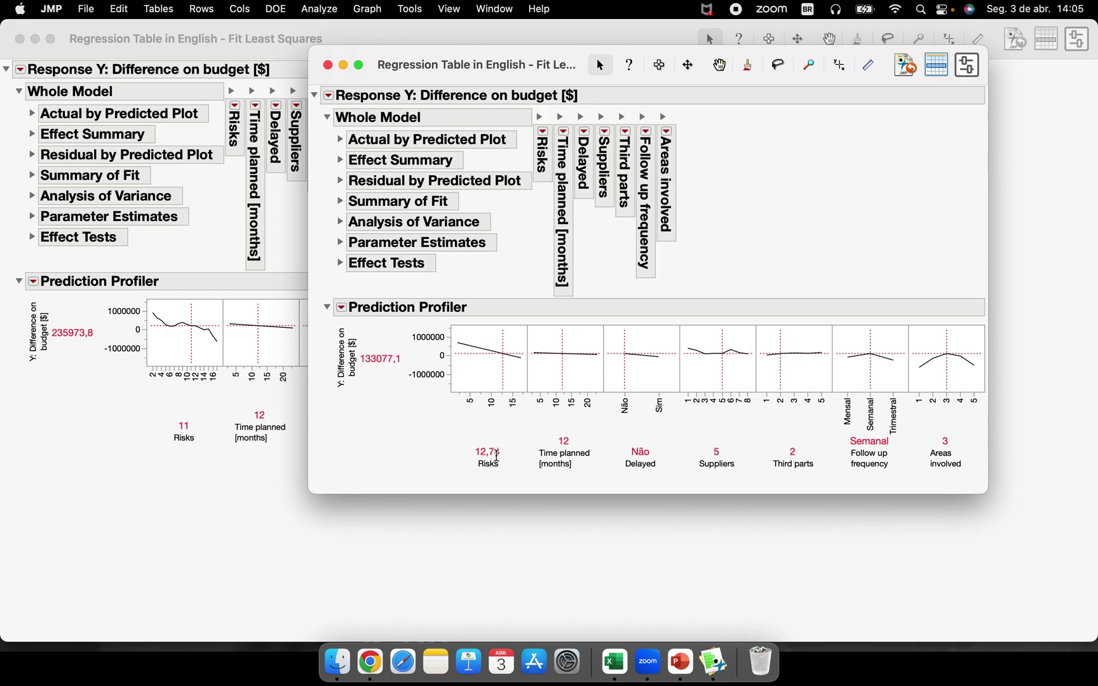
click(496, 452)
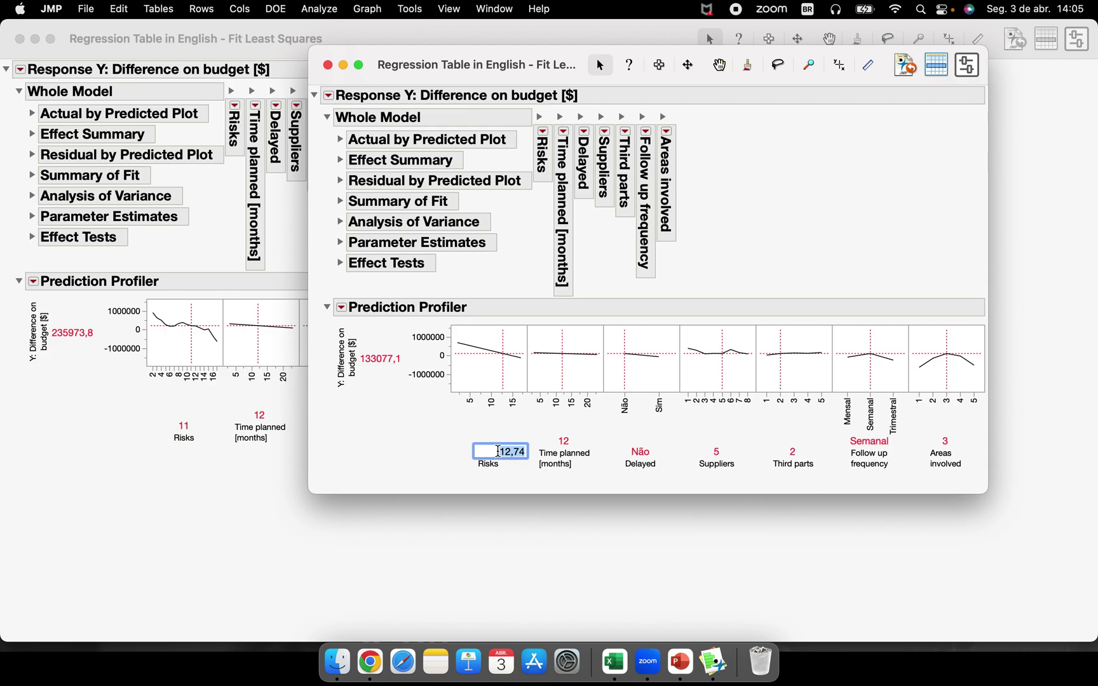
Enter 11,48 for Risks in the refitted profiler, predicting a budget difference of 202133,2.
text(11,48)
click(412, 445)
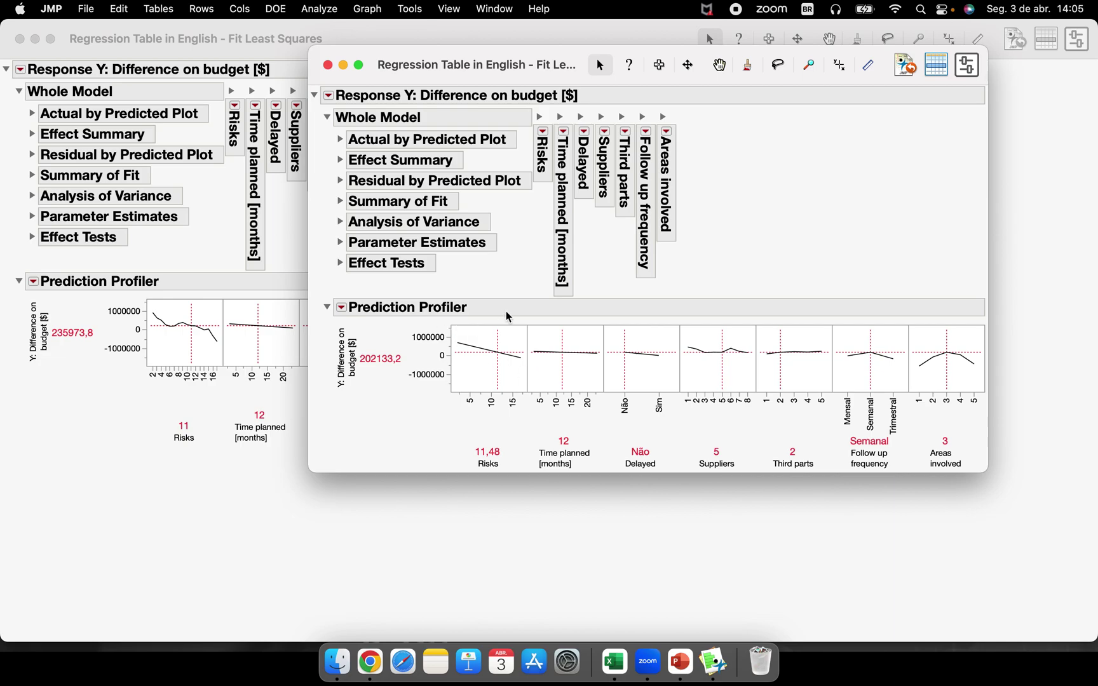
Minimize the new report, original report, Prediction Profiler table and Regression Table windows.
click(343, 66)
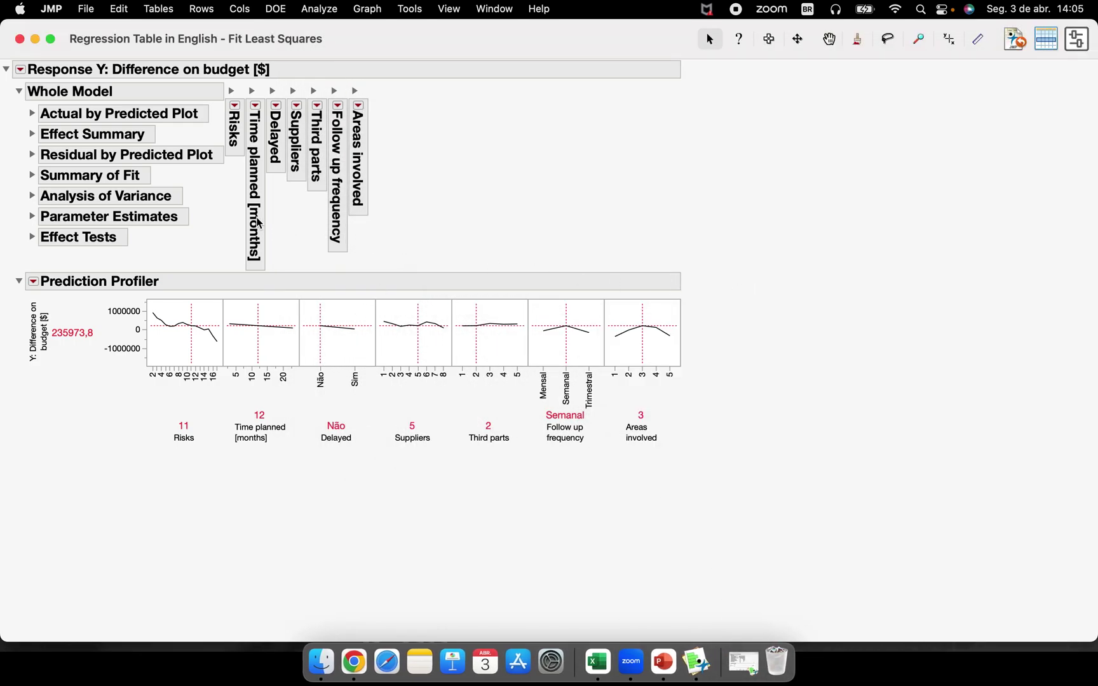
click(36, 39)
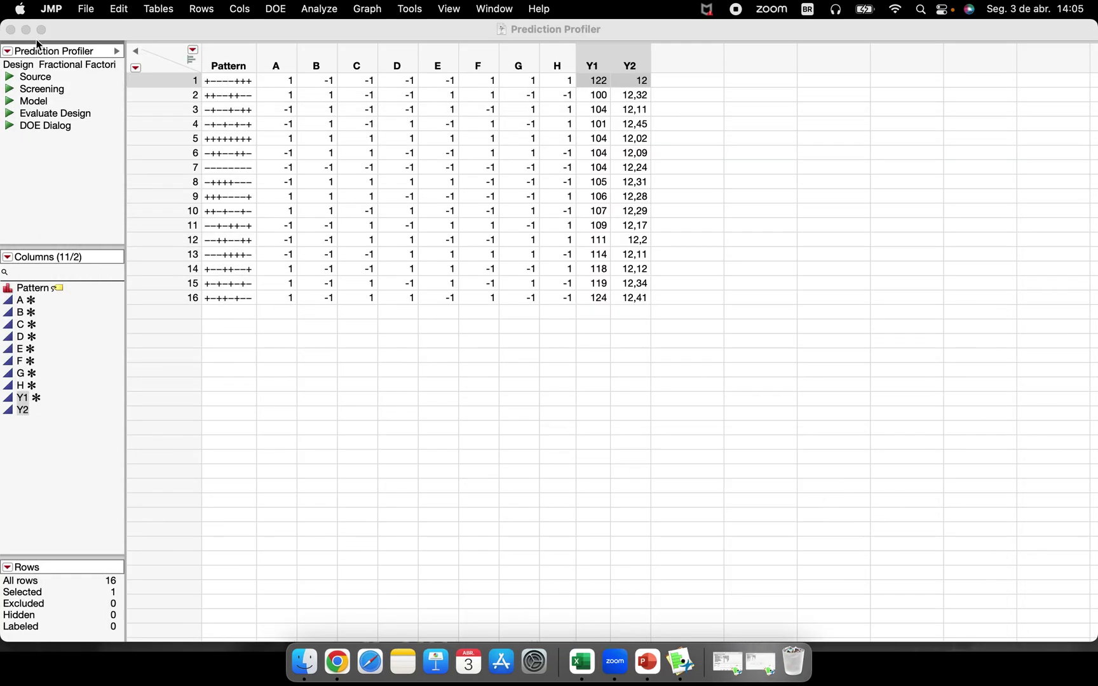
click(26, 31)
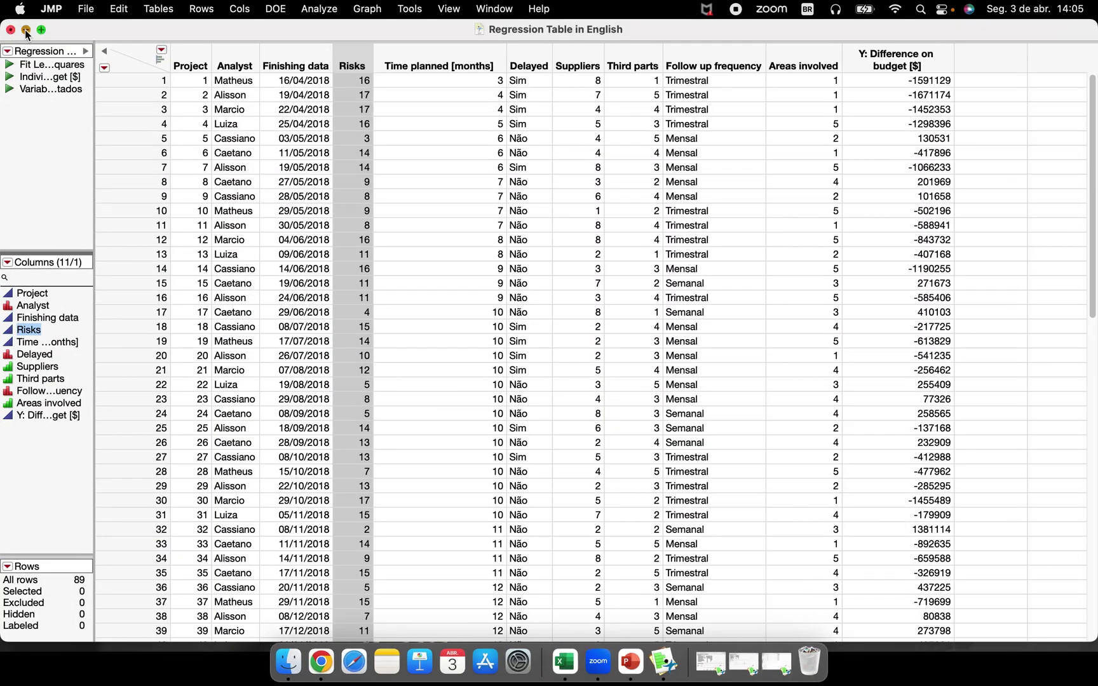
click(26, 31)
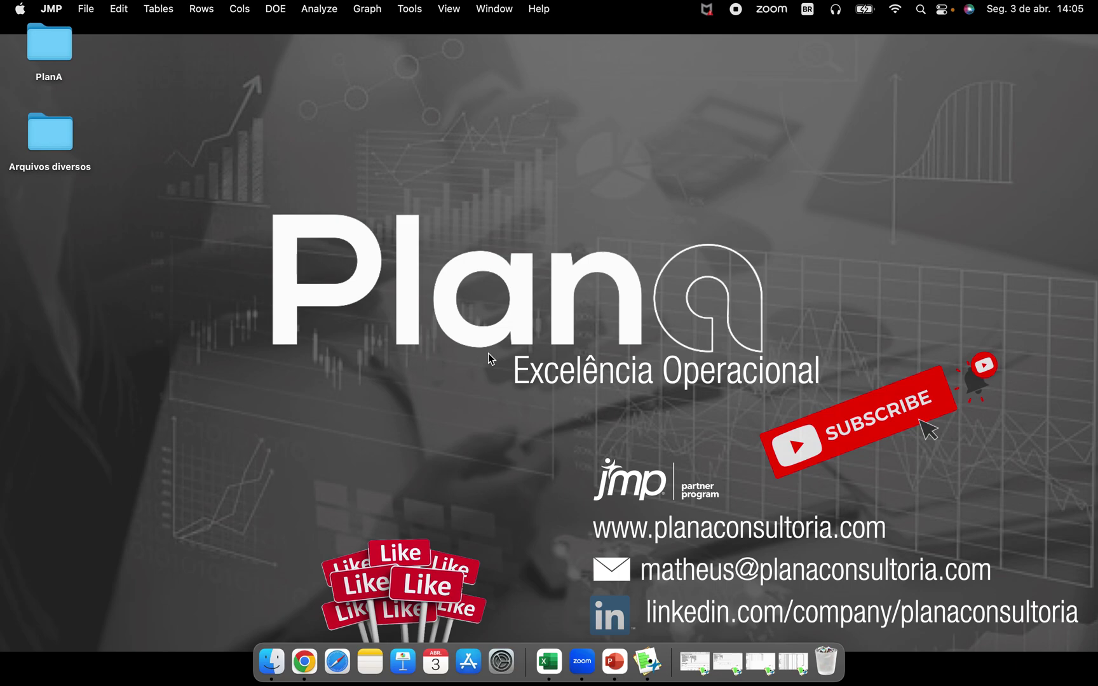